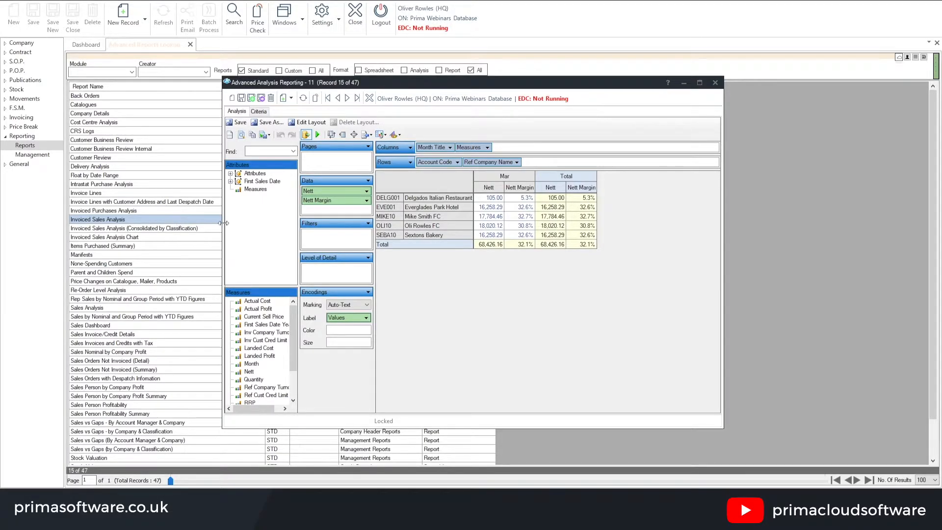
# Maximise the invoiced sales analysis report window and open the Invoice Date options in its criteria
pyautogui.click(700, 84)
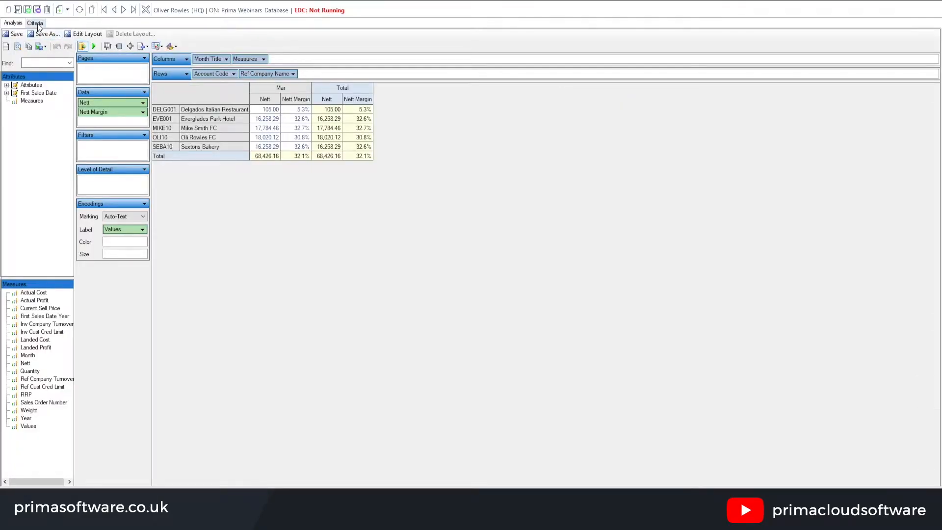
pyautogui.click(34, 23)
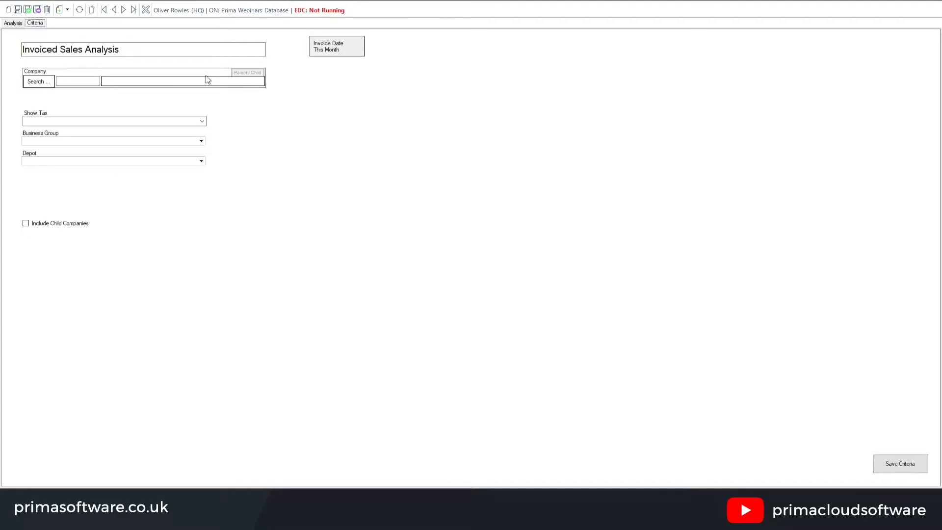
pyautogui.click(339, 48)
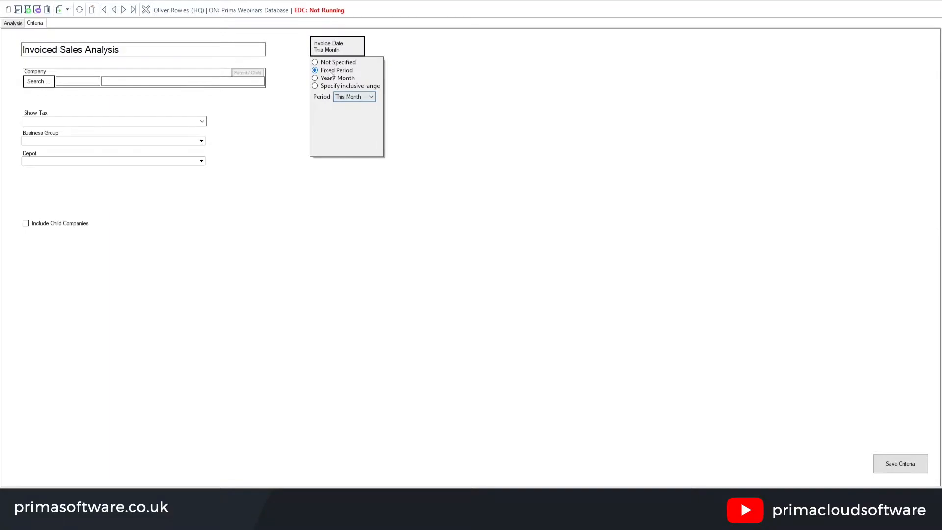
# Try filtering the invoice date by year and month for January 2021, and by a specified inclusive range
pyautogui.click(370, 97)
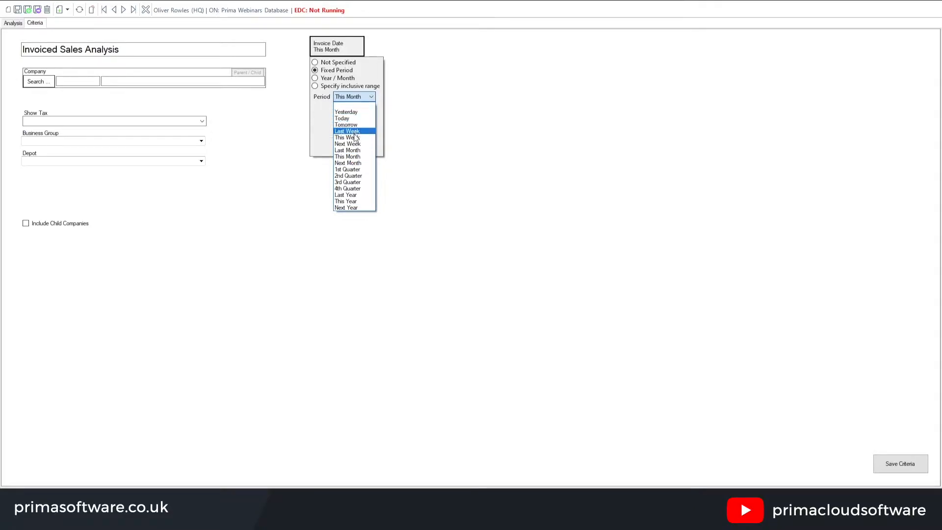
pyautogui.click(316, 80)
pyautogui.click(316, 79)
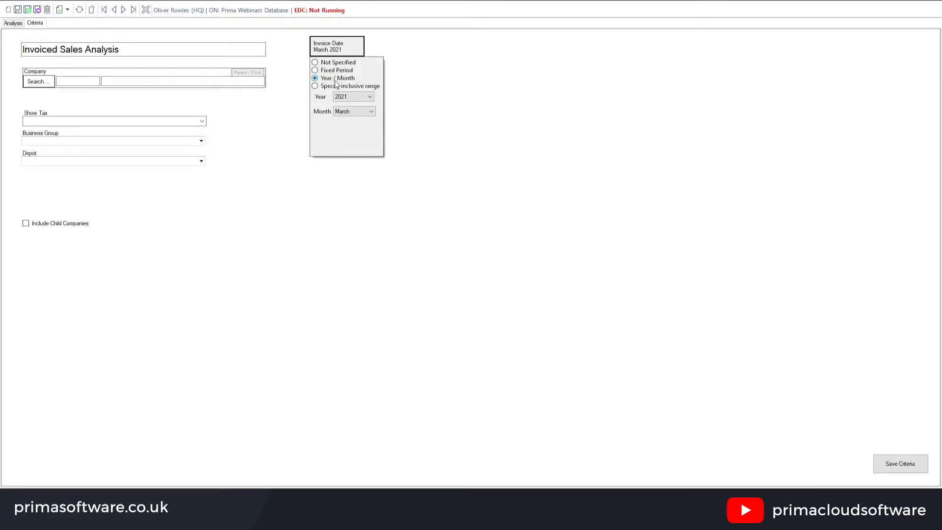
pyautogui.click(355, 111)
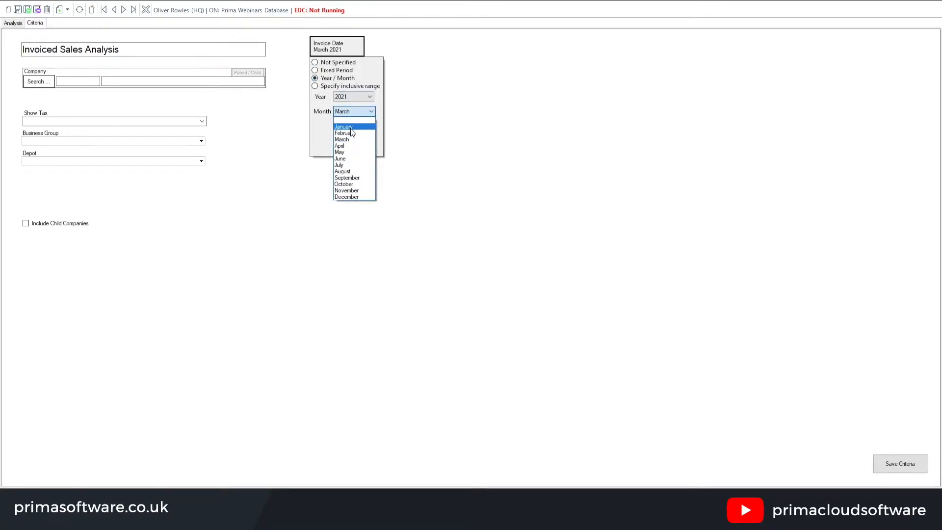
pyautogui.click(349, 127)
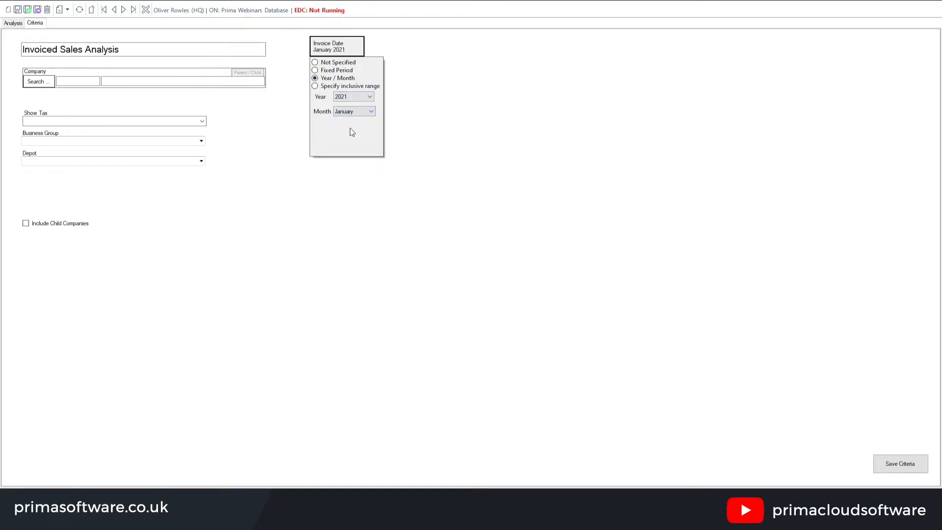
pyautogui.click(335, 88)
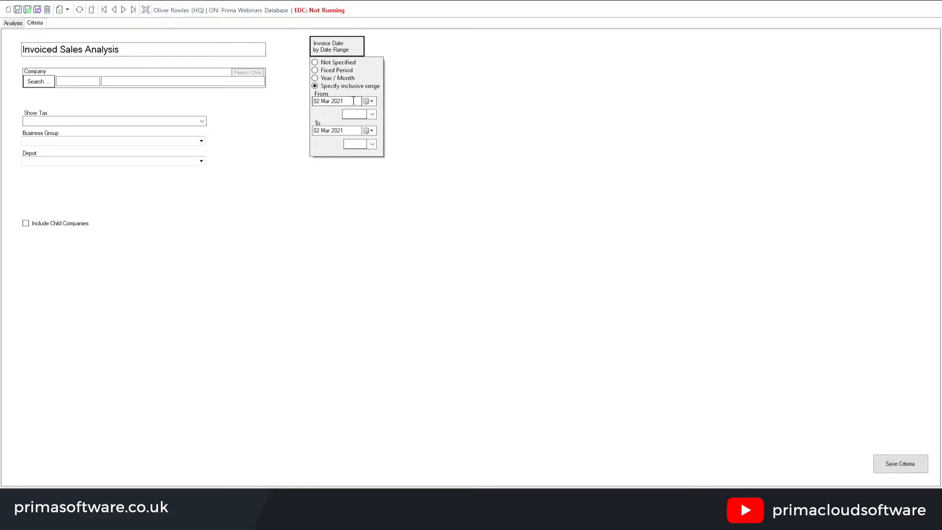
# Set the invoice date to the fixed period This Month, save the criteria and return to the analysis
pyautogui.click(317, 73)
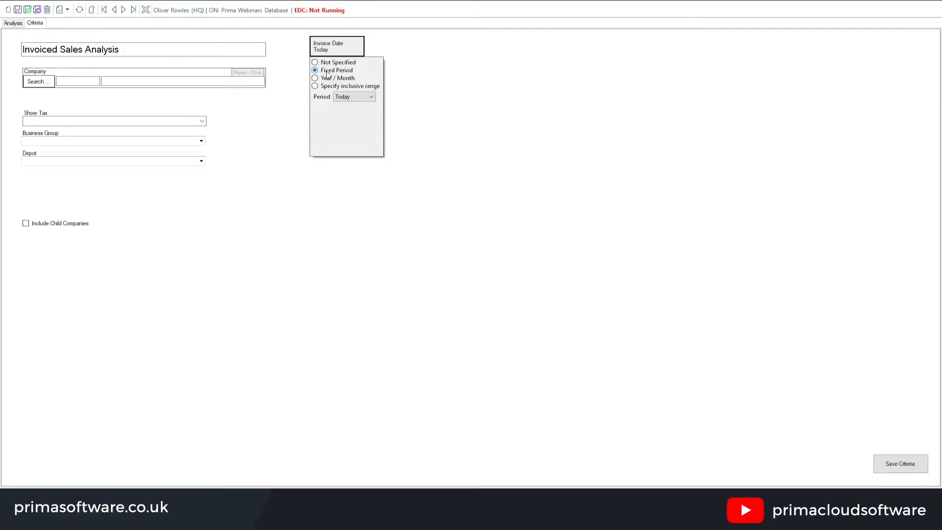
pyautogui.click(363, 96)
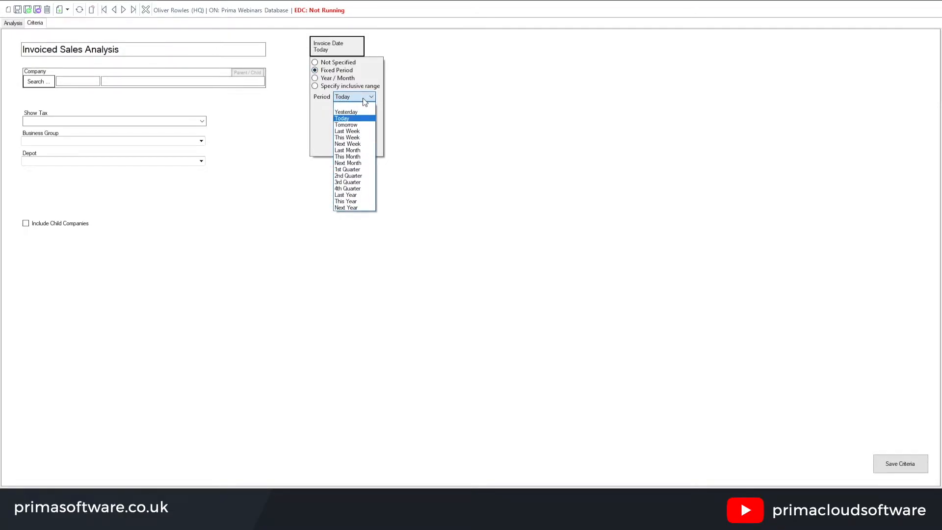
pyautogui.click(358, 157)
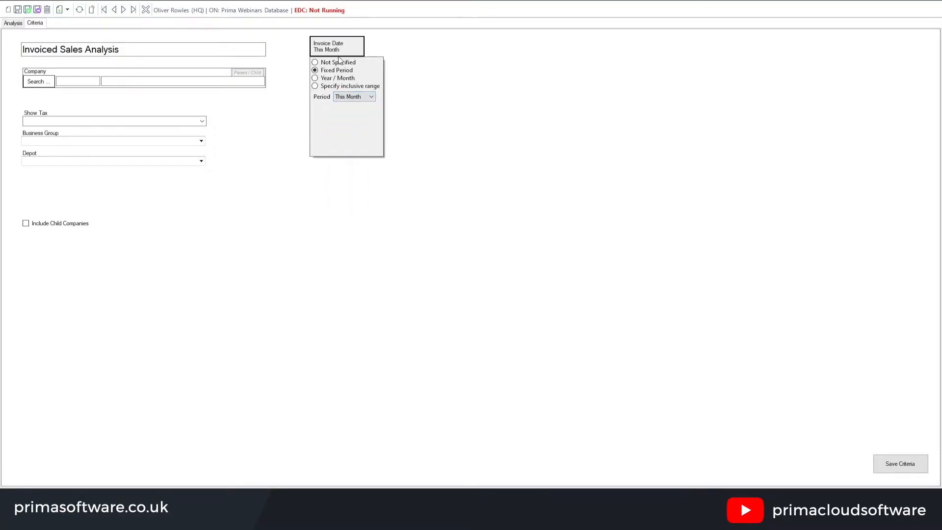
pyautogui.click(894, 465)
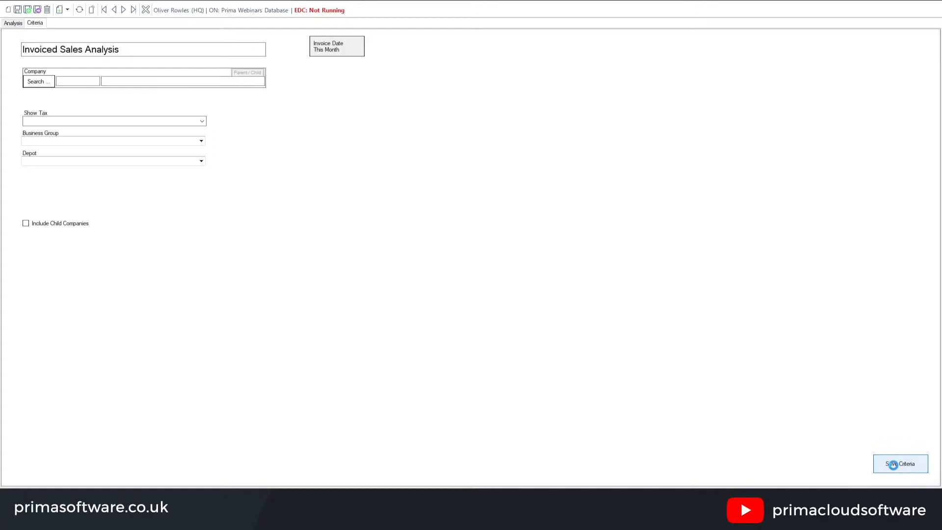
pyautogui.click(13, 23)
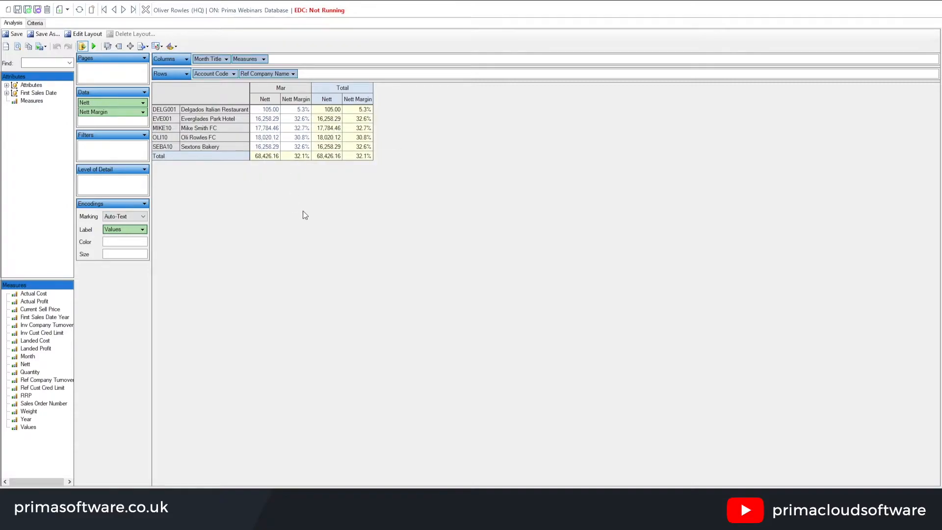
# Expand the attributes in a wider pane and remove Account Code and Ref Company Name from the analysis rows
pyautogui.click(7, 85)
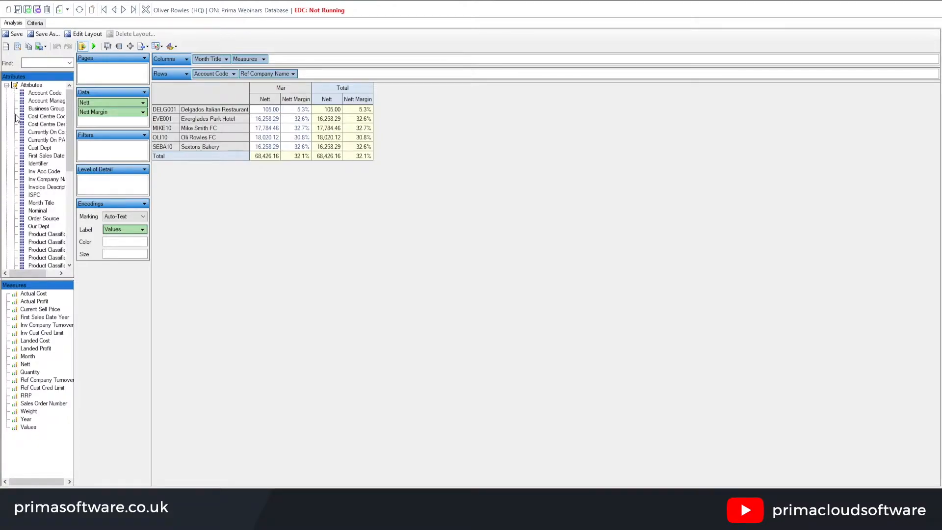
pyautogui.moveTo(75, 219); pyautogui.dragTo(102, 219)
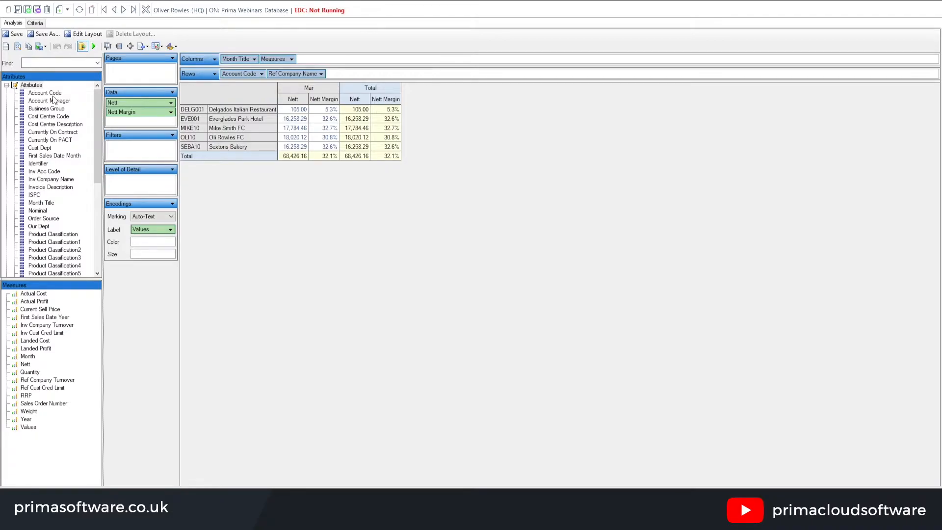
pyautogui.moveTo(53, 95); pyautogui.dragTo(224, 40)
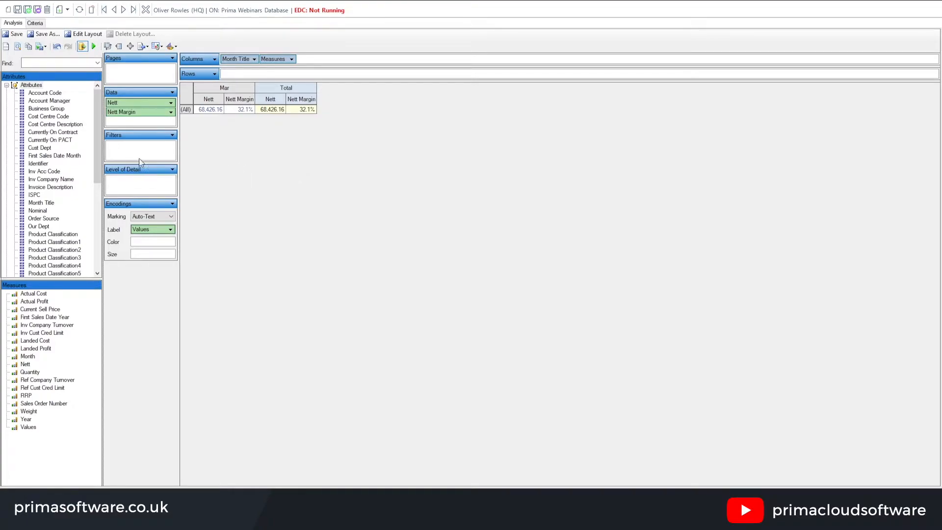
# Add the Account Manager attribute to the analysis rows and the Landed Profit measure to the data
pyautogui.click(68, 101)
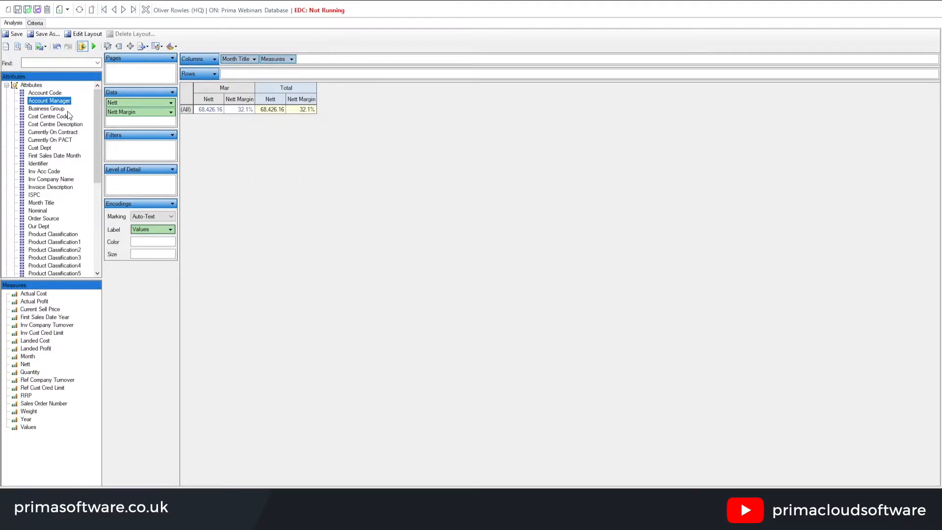
pyautogui.click(61, 109)
pyautogui.click(49, 211)
pyautogui.click(63, 235)
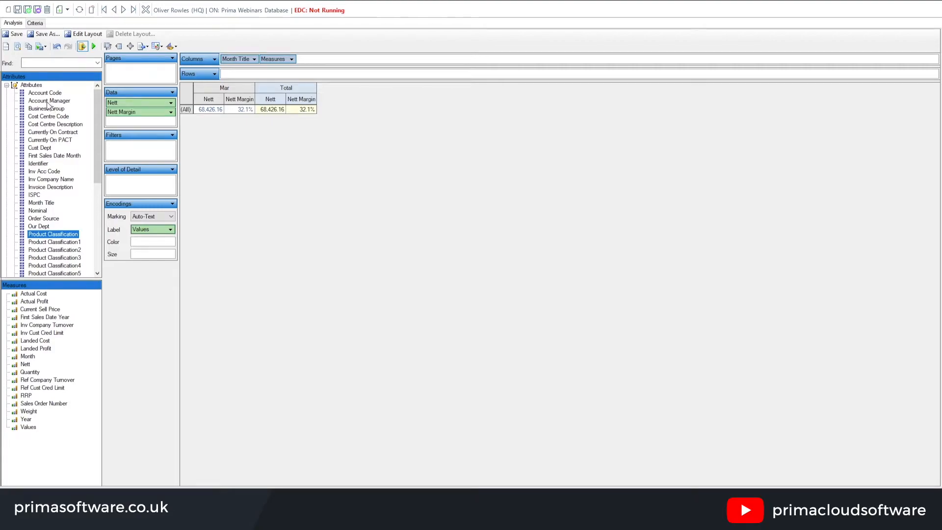
pyautogui.moveTo(48, 102); pyautogui.dragTo(235, 78)
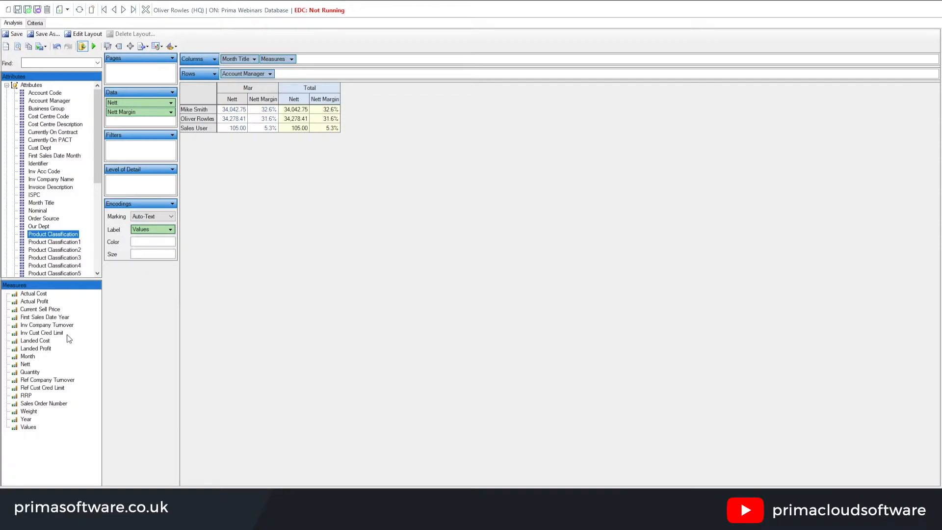
pyautogui.click(49, 348)
pyautogui.moveTo(49, 347); pyautogui.dragTo(128, 125)
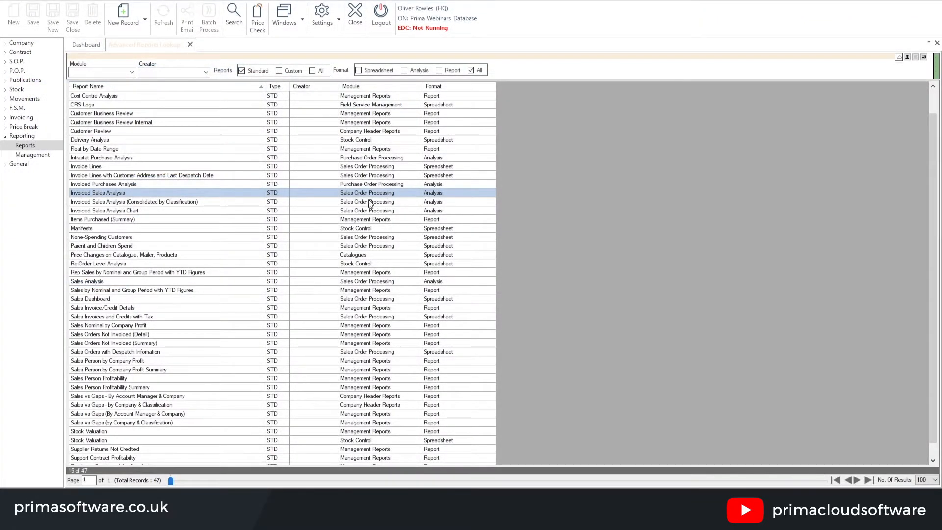
# Examine the Sales Person by Company Profit and Sales Person Profitability reports, along with their summary versions, in the report list
pyautogui.click(109, 388)
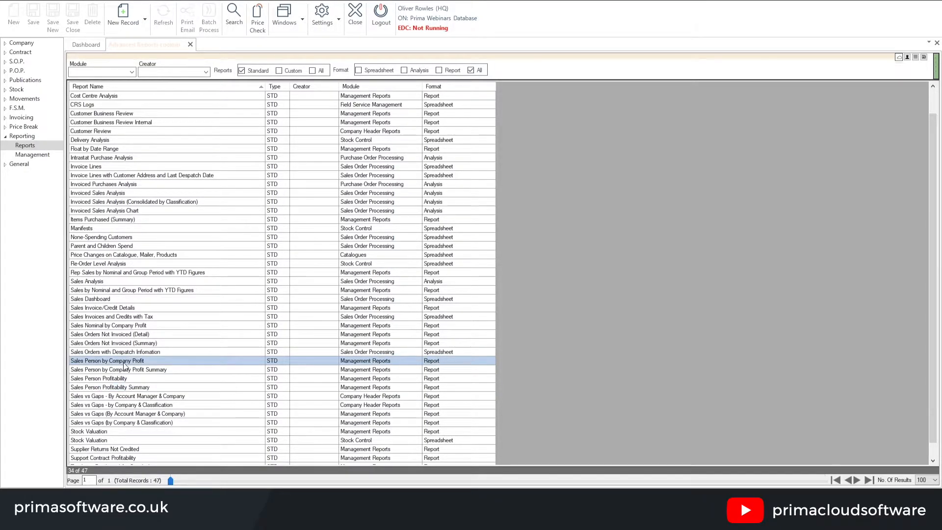
pyautogui.click(100, 371)
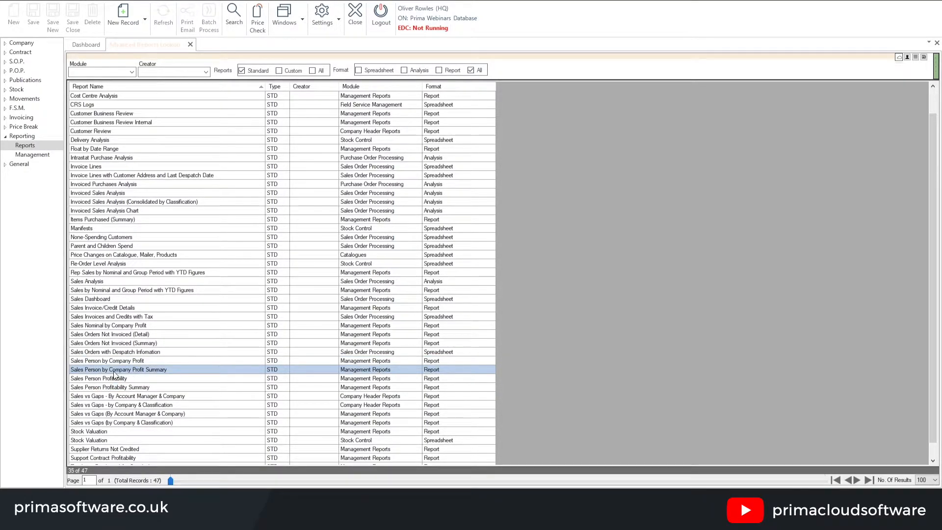
pyautogui.click(116, 379)
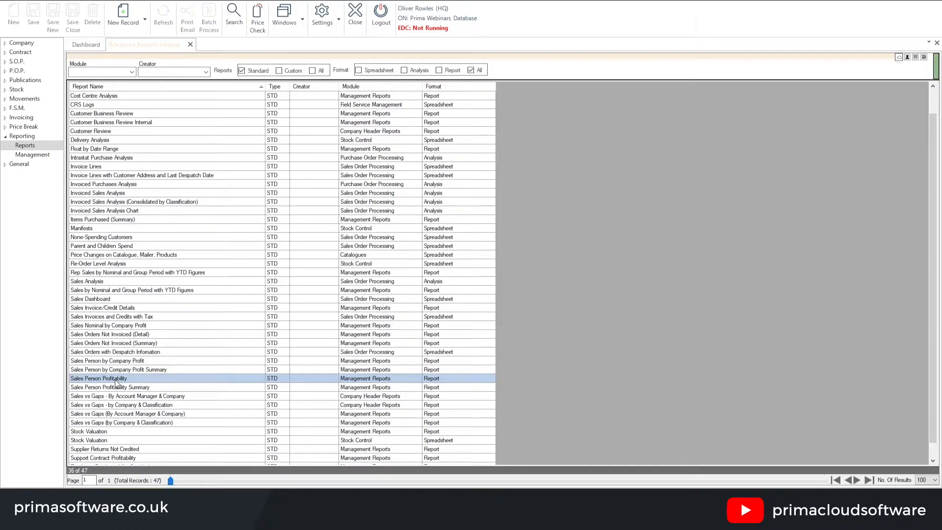
pyautogui.click(121, 387)
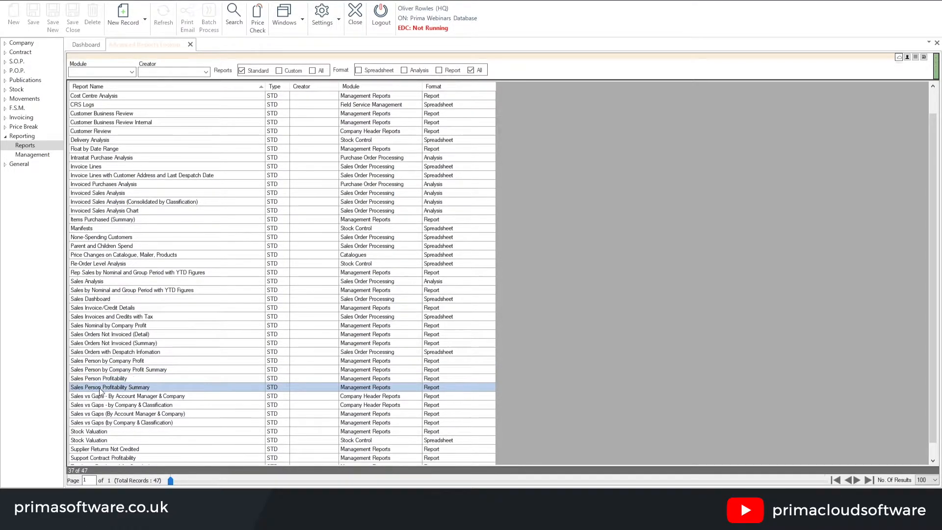
pyautogui.click(153, 371)
pyautogui.click(152, 387)
pyautogui.click(130, 379)
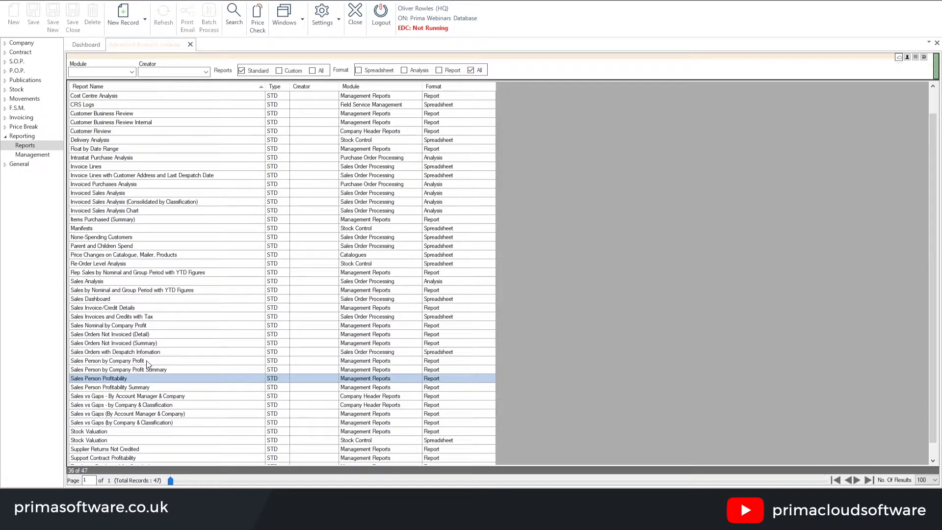
pyautogui.click(147, 361)
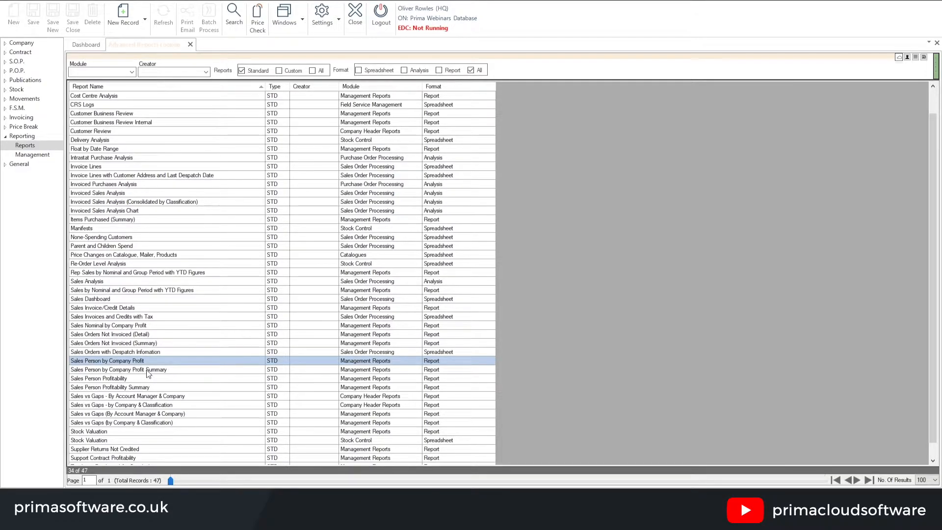
# Open the Sales Person Profitability Summary report in a maximised window and show its criteria
pyautogui.click(118, 389)
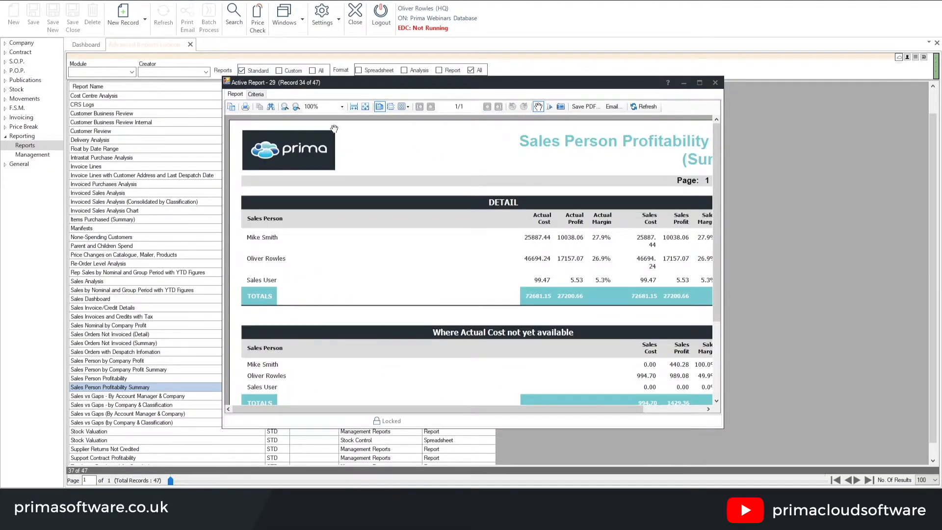
pyautogui.click(700, 83)
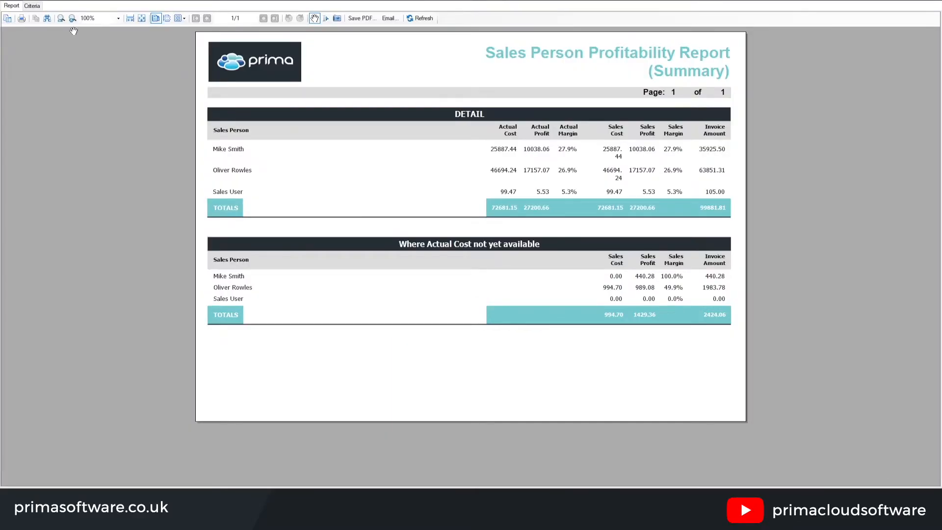
pyautogui.click(32, 5)
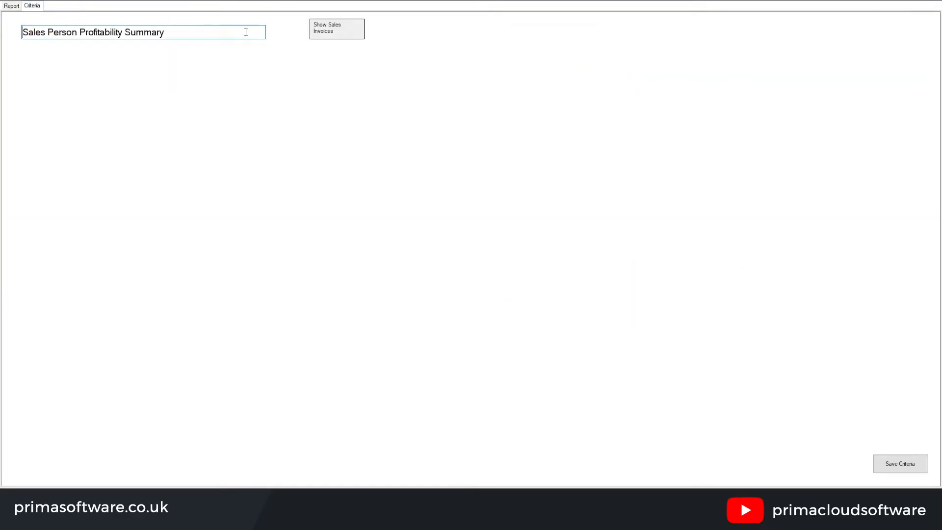
# Set the sales invoices period to This Month, save the criteria and display the profitability summary report
pyautogui.click(352, 31)
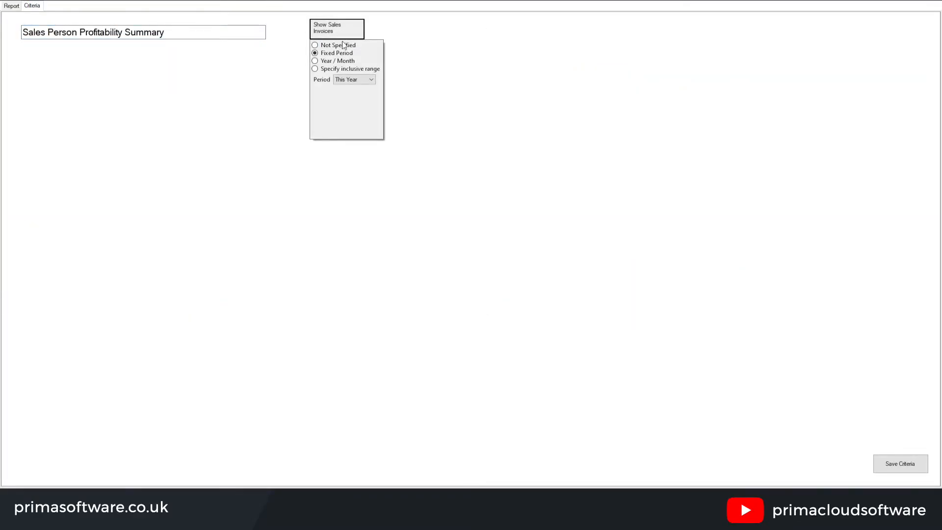
pyautogui.click(349, 80)
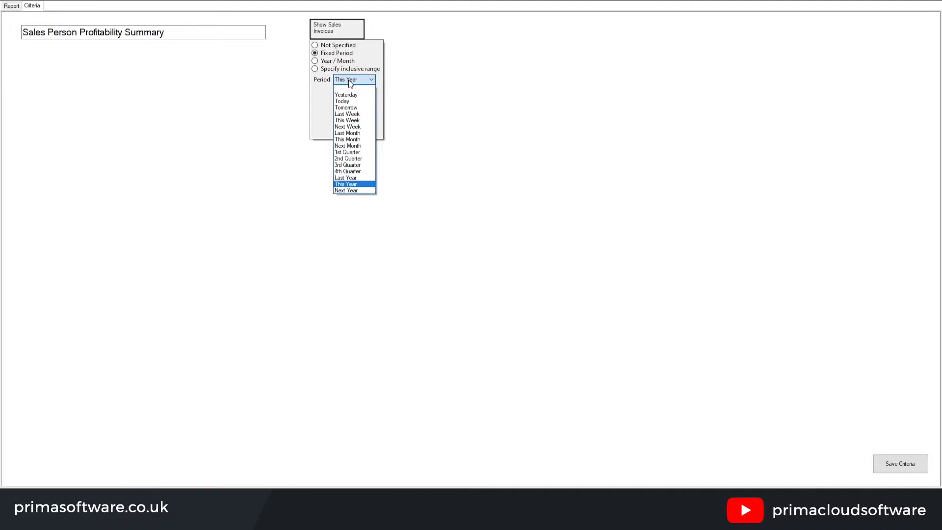
pyautogui.click(348, 140)
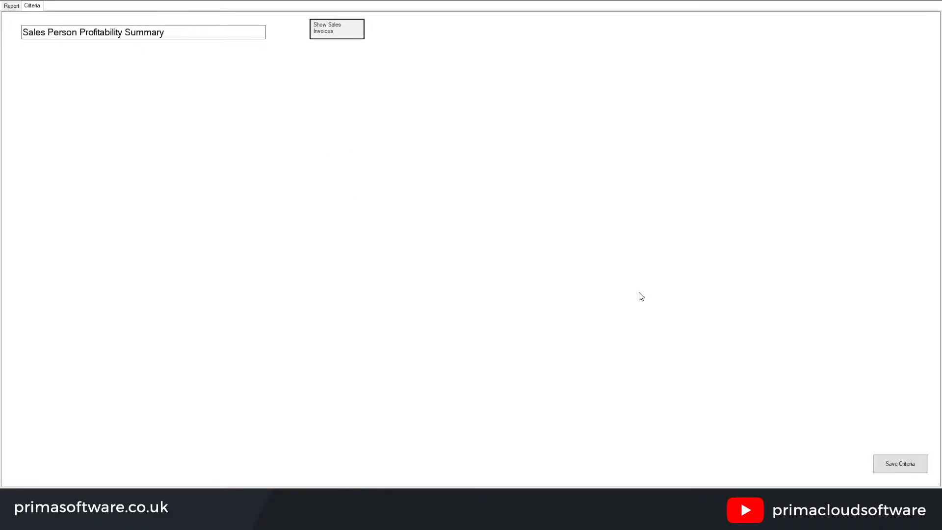
pyautogui.click(897, 470)
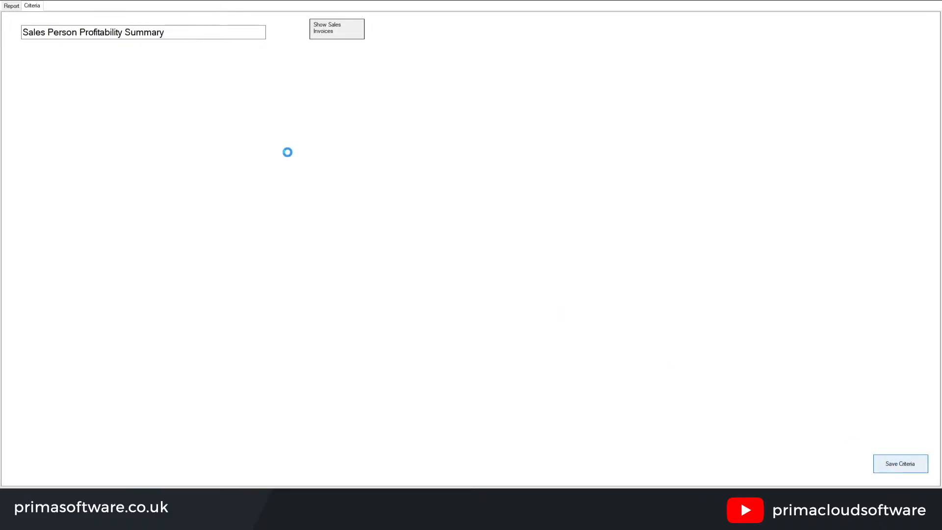
pyautogui.click(12, 7)
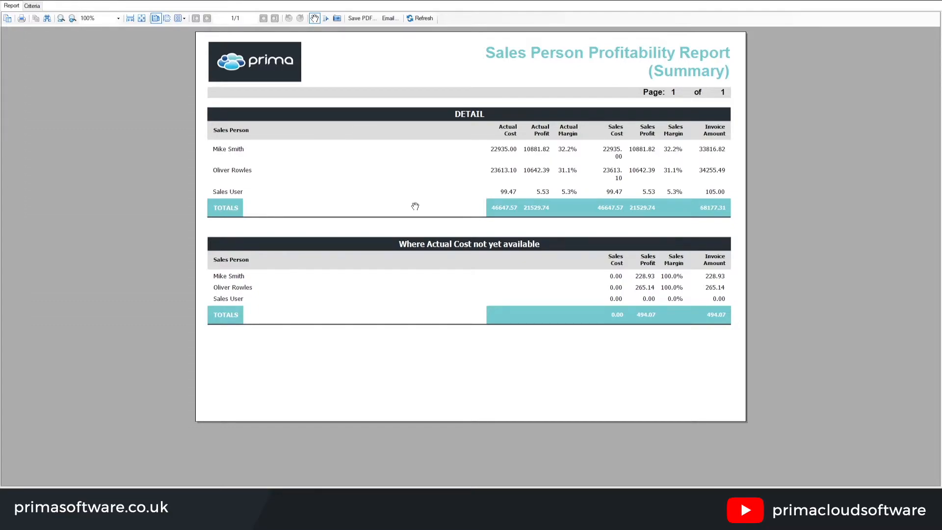
# Close the summary report and open the detailed Sales Person Profitability report in a maximised window
pyautogui.click(937, 2)
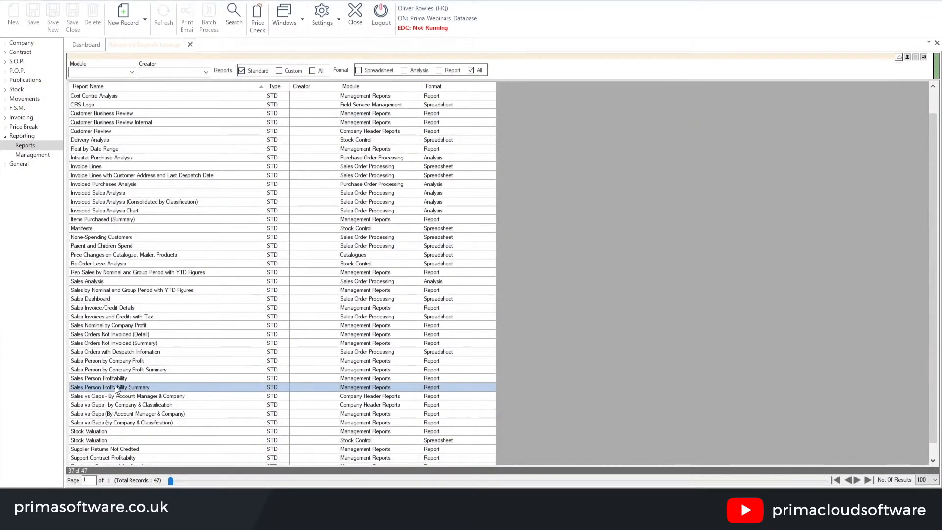
pyautogui.click(115, 378)
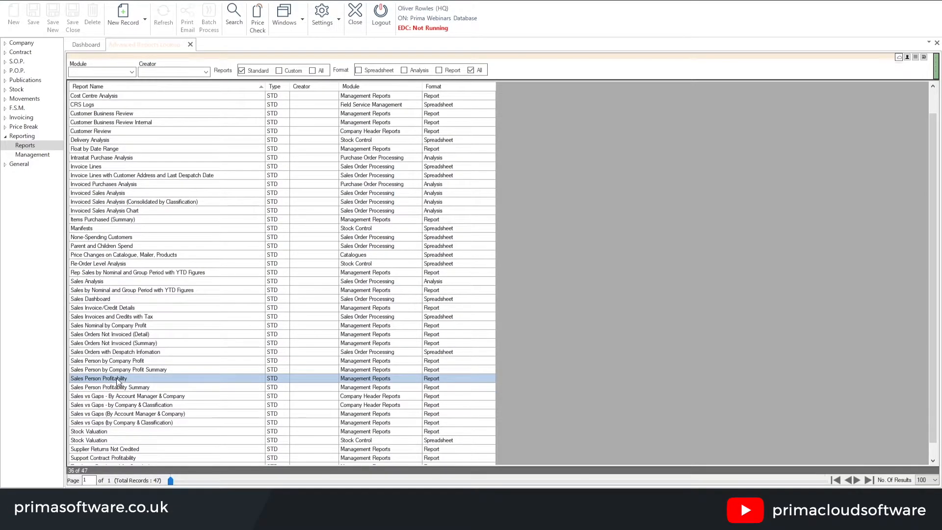
pyautogui.doubleClick(133, 379)
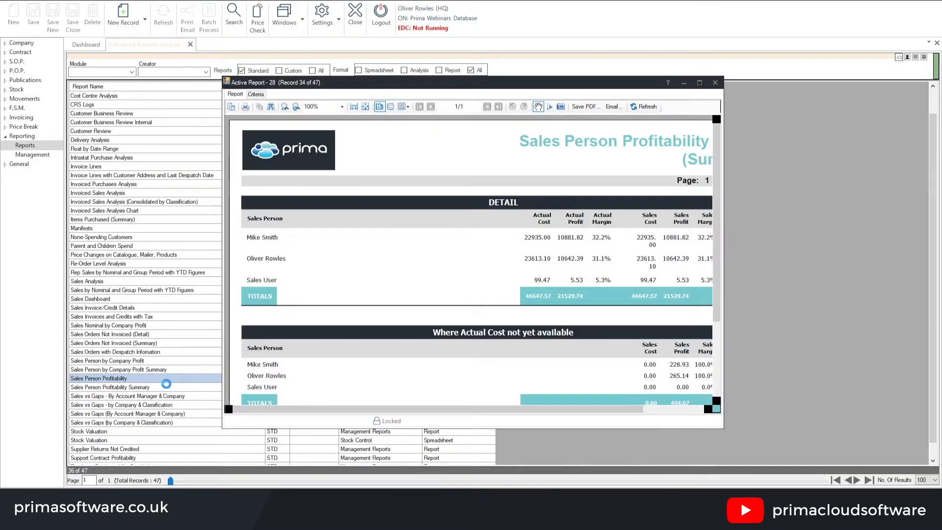
pyautogui.click(461, 250)
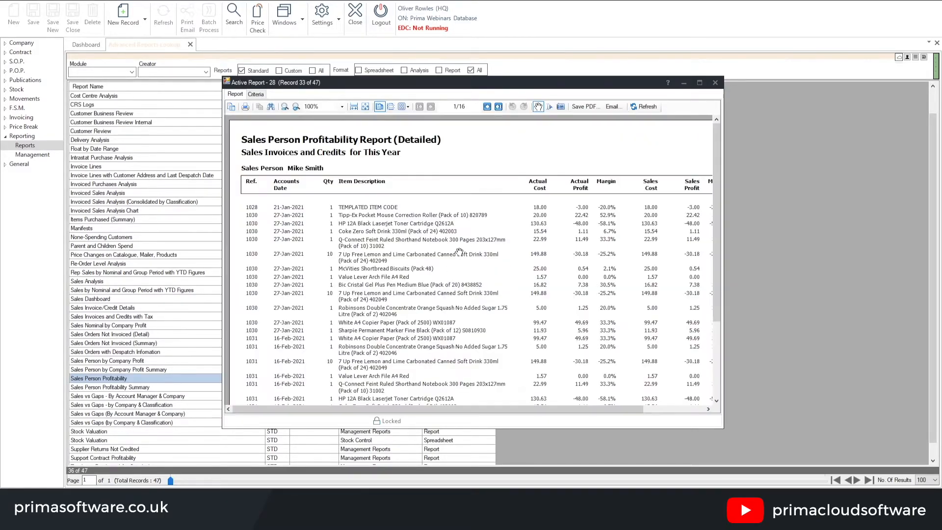
pyautogui.click(699, 82)
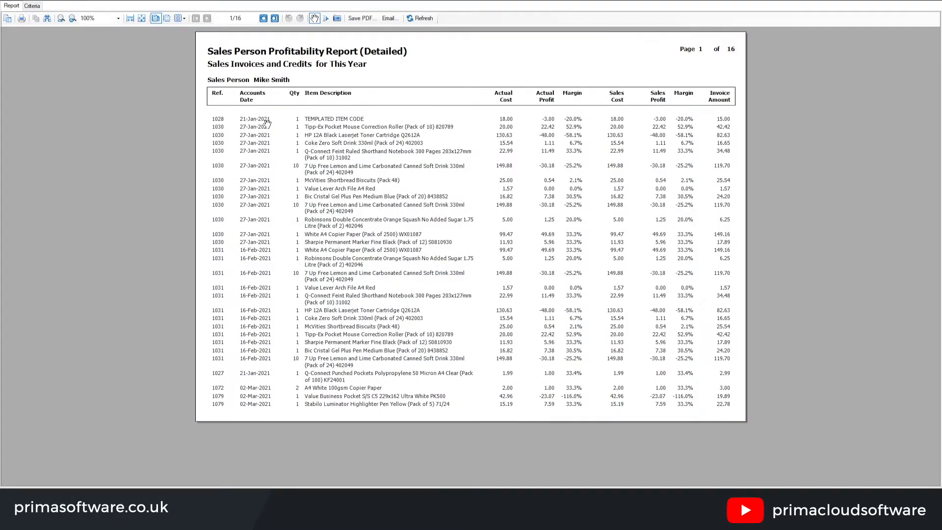
# Set the detailed profitability report's sales invoices period to This Month, save the criteria, and view the refreshed report before closing it
pyautogui.click(31, 6)
pyautogui.click(329, 33)
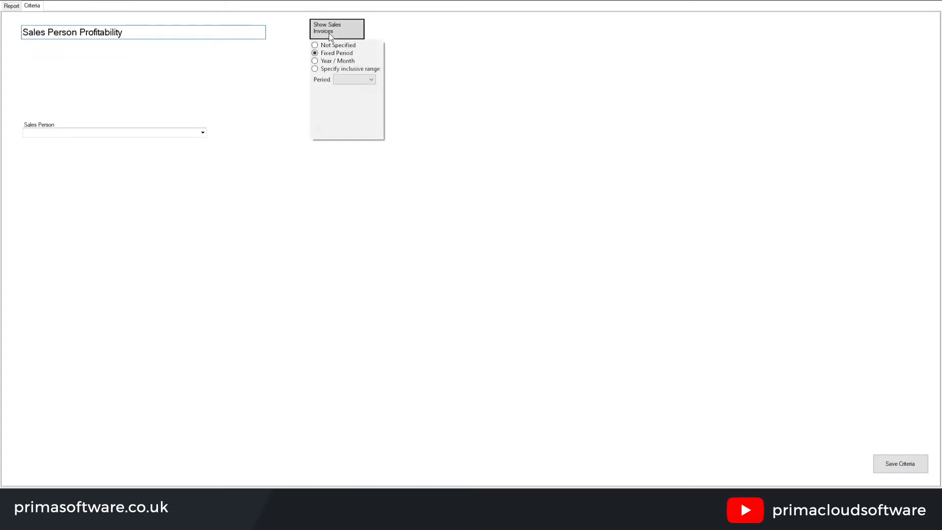
pyautogui.click(354, 79)
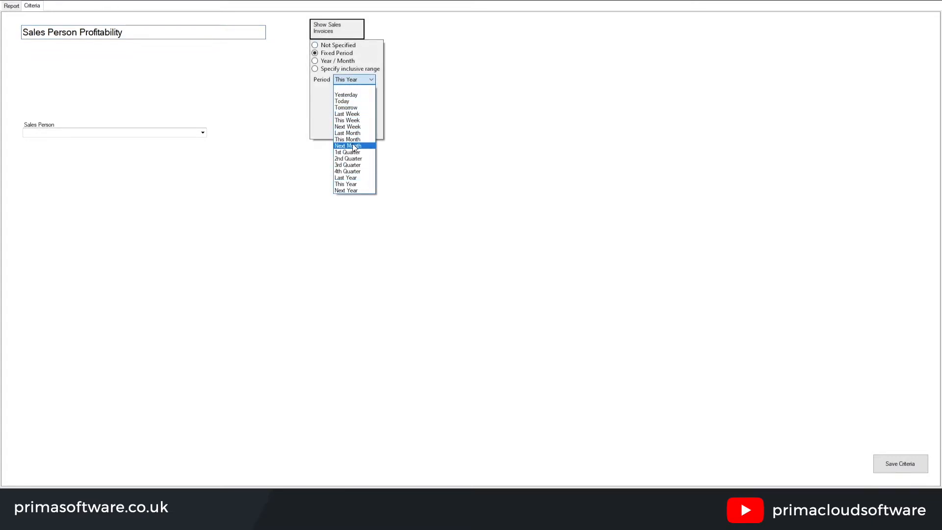
pyautogui.click(406, 152)
pyautogui.click(921, 463)
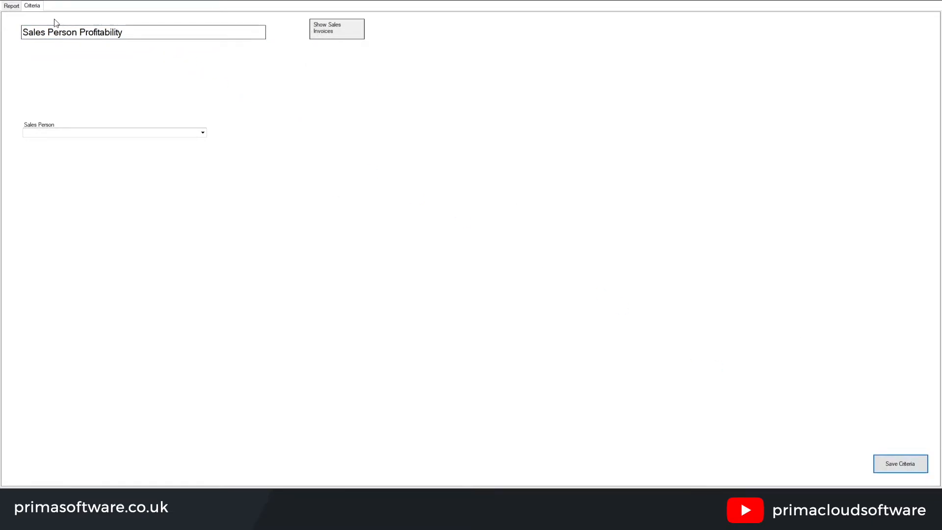
pyautogui.click(15, 7)
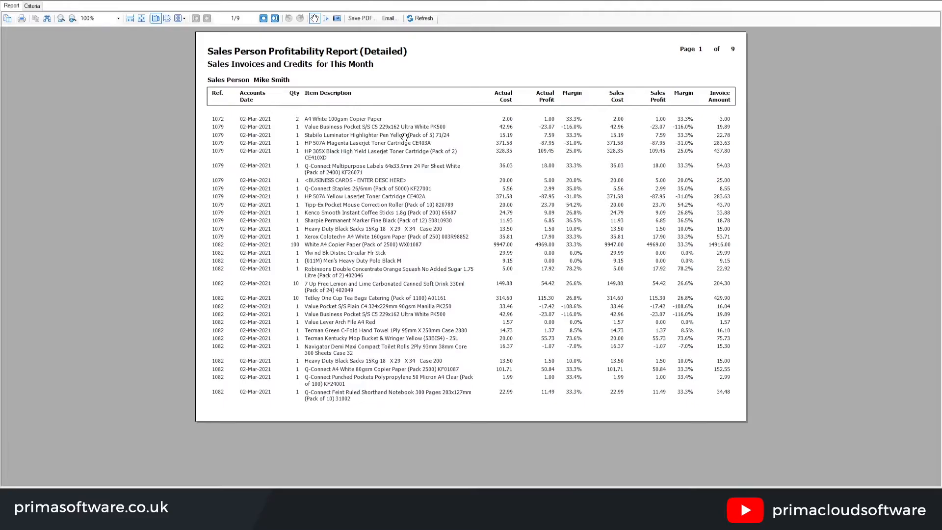
pyautogui.click(937, 1)
# Open the Sales Person by Company Profit Summary report in a maximised window, examine its figures per sales person and company, and close it
pyautogui.click(129, 361)
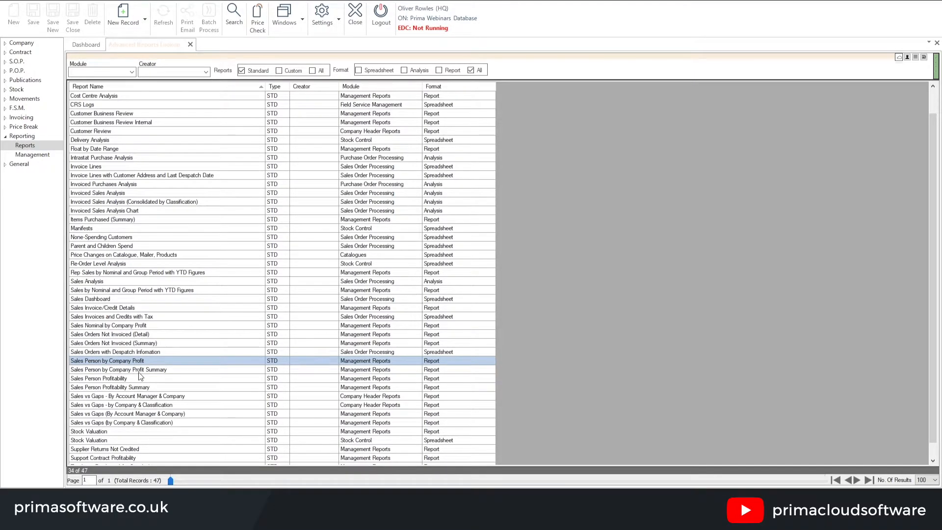
pyautogui.click(152, 369)
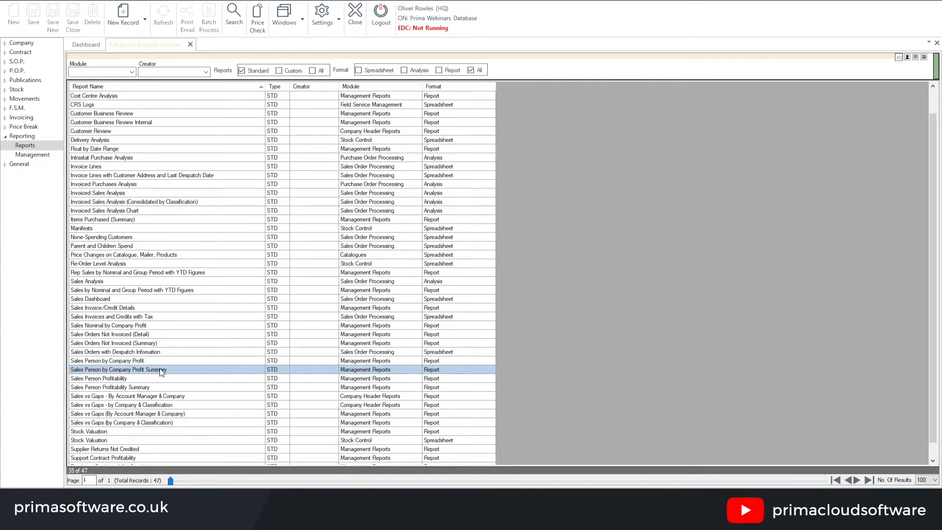
pyautogui.doubleClick(159, 369)
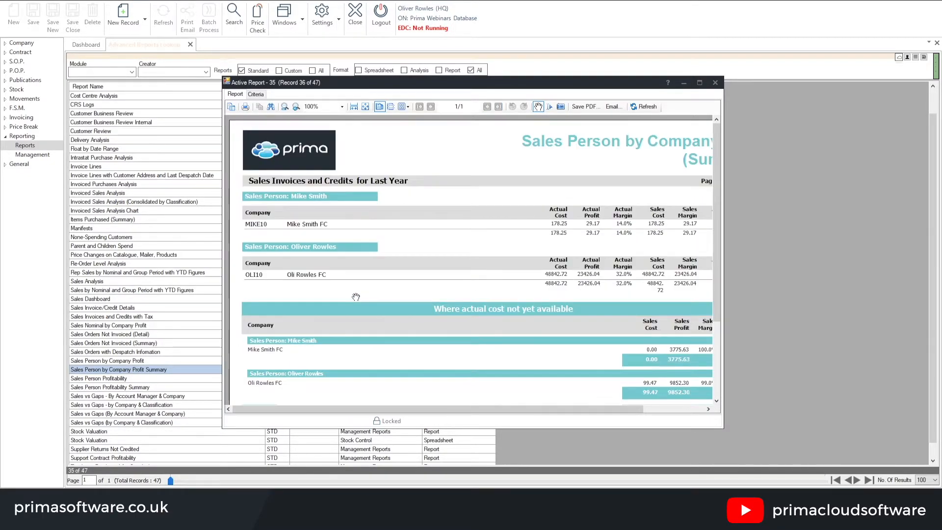
pyautogui.click(700, 82)
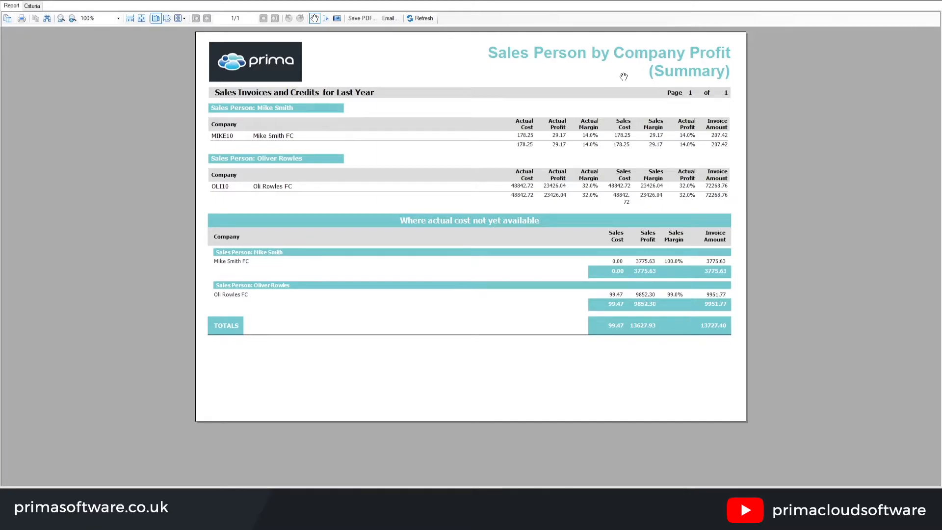
pyautogui.click(936, 3)
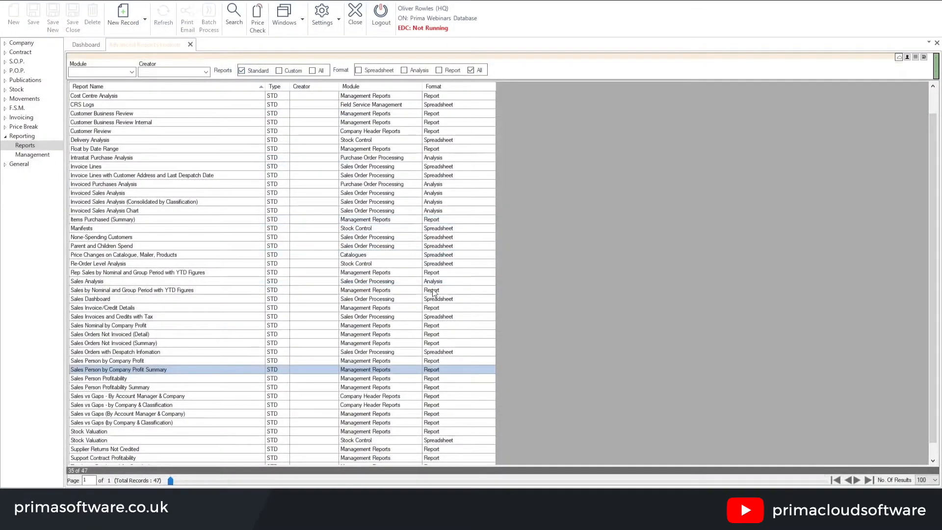
# Open the detailed Sales Person by Company Profit report in a maximised window, examine its invoice lines per company, and close it
pyautogui.click(106, 361)
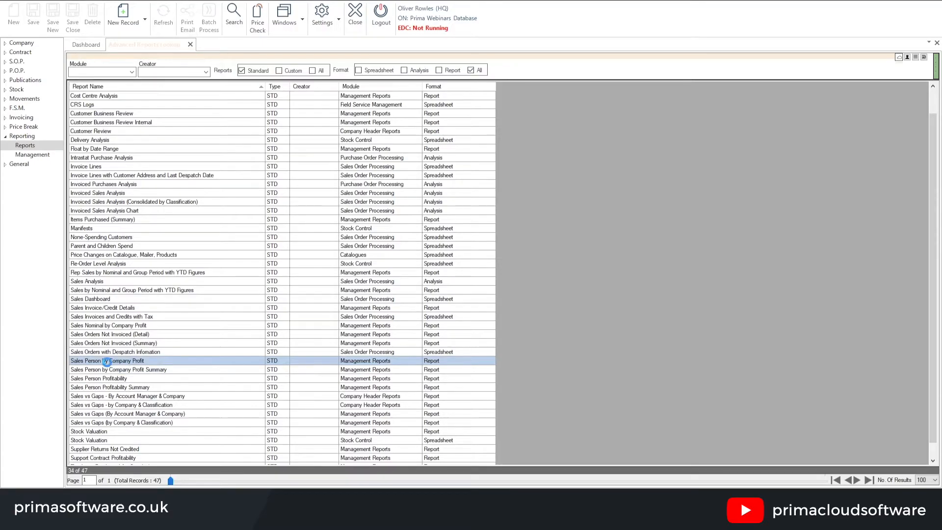
pyautogui.doubleClick(197, 368)
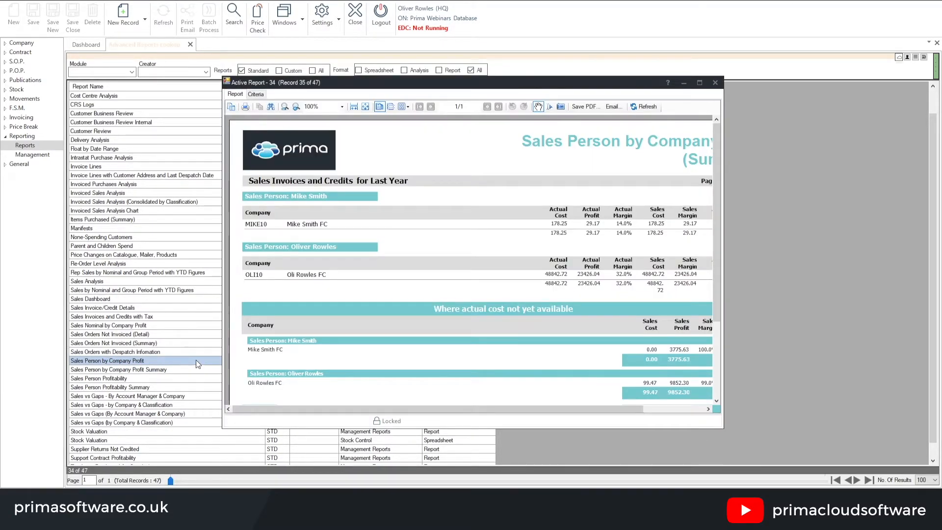
pyautogui.click(699, 83)
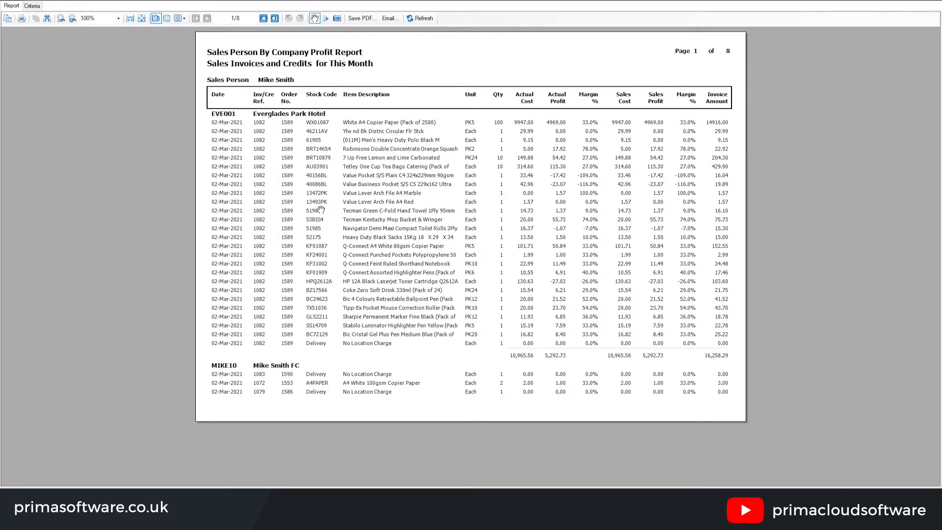
pyautogui.click(936, 1)
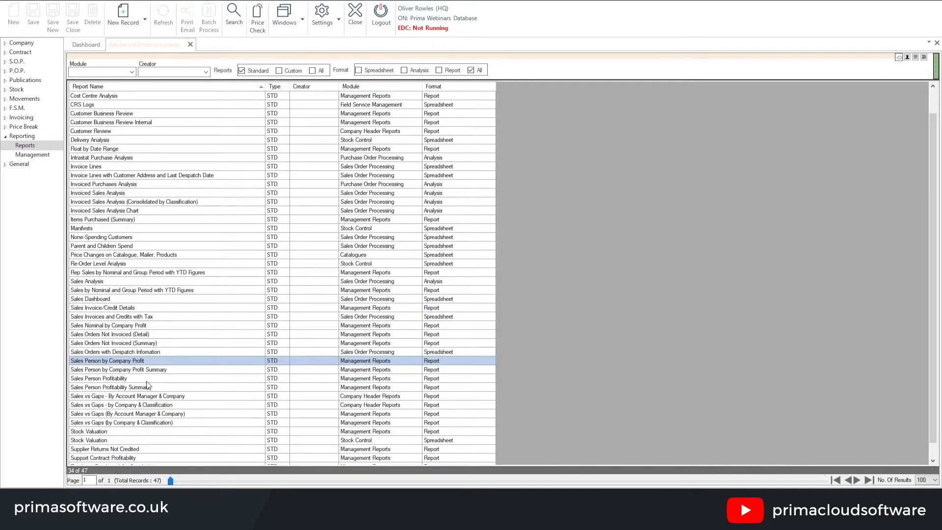
# Open the Invoice Lines spreadsheet report in a maximised window and save its criteria with the invoice date at This Month
pyautogui.click(120, 379)
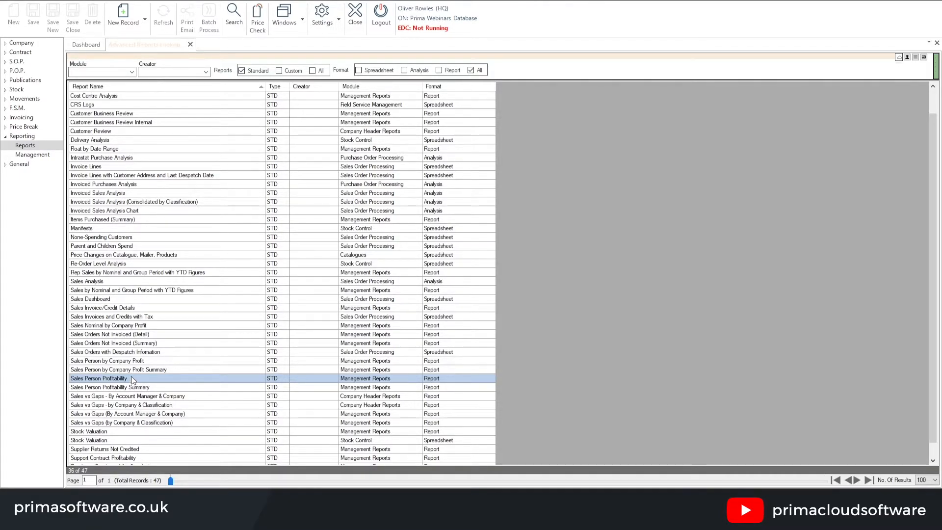
pyautogui.click(101, 168)
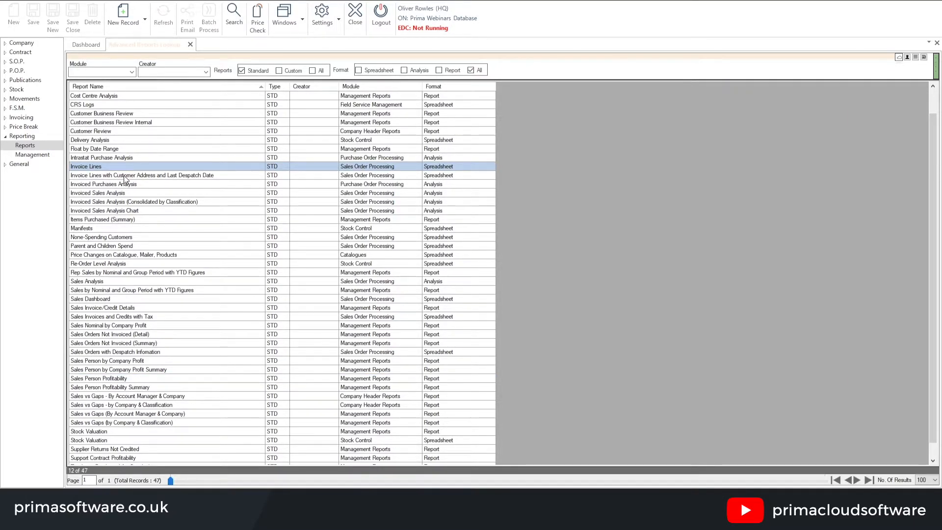
pyautogui.click(92, 178)
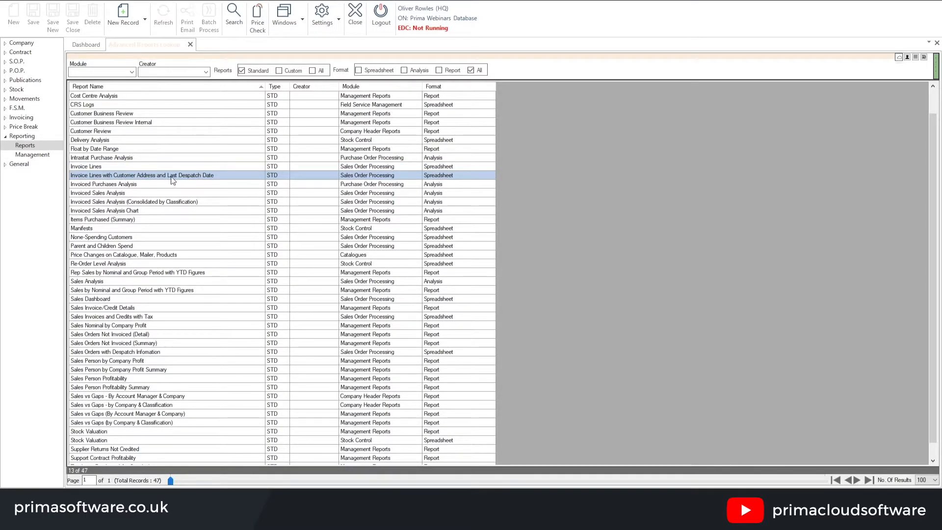
pyautogui.click(115, 168)
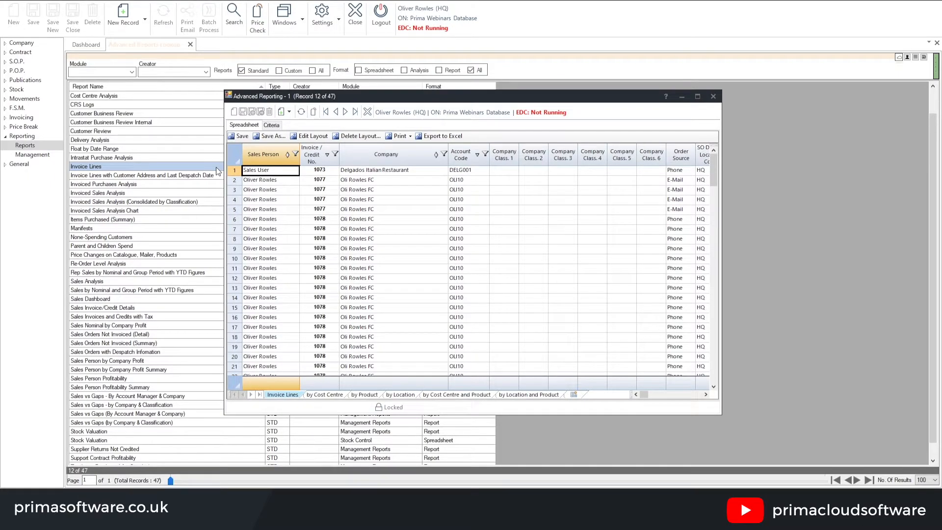
pyautogui.click(700, 97)
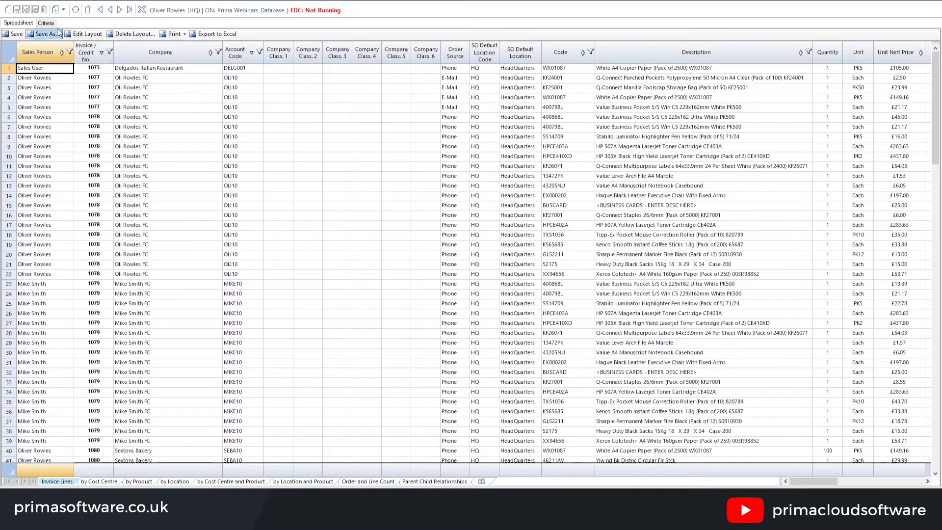
pyautogui.click(46, 22)
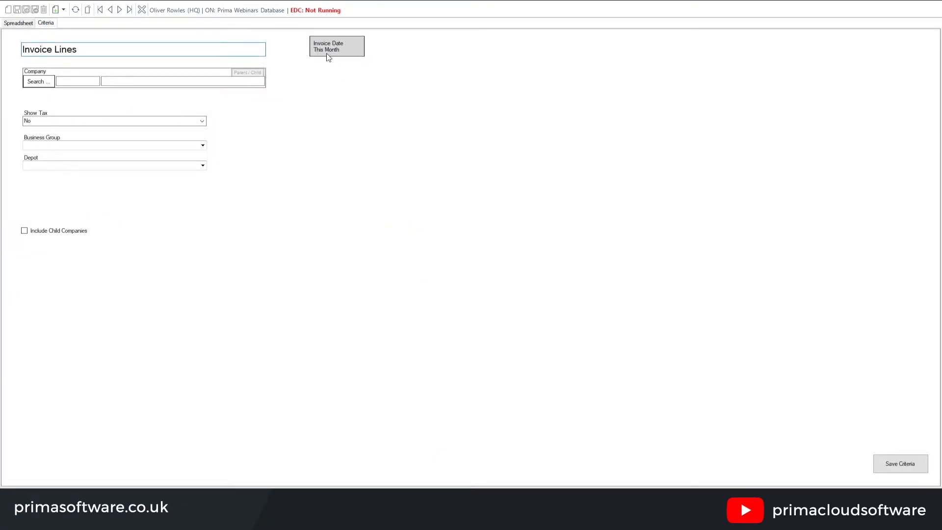
pyautogui.click(899, 464)
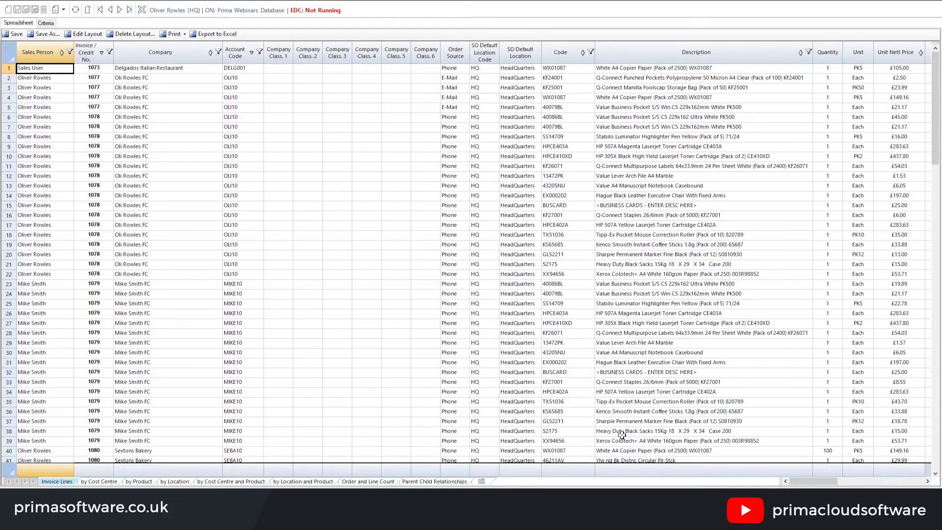
# Examine the cost, margin, profit and selling price source columns of the Invoice Lines spreadsheet, and close it
pyautogui.moveTo(815, 481); pyautogui.dragTo(856, 486)
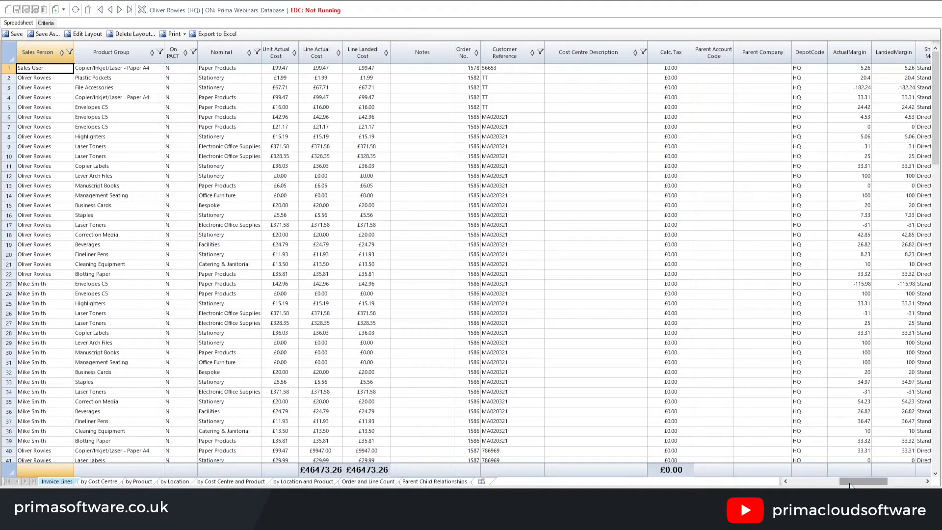
pyautogui.moveTo(870, 478); pyautogui.dragTo(904, 477)
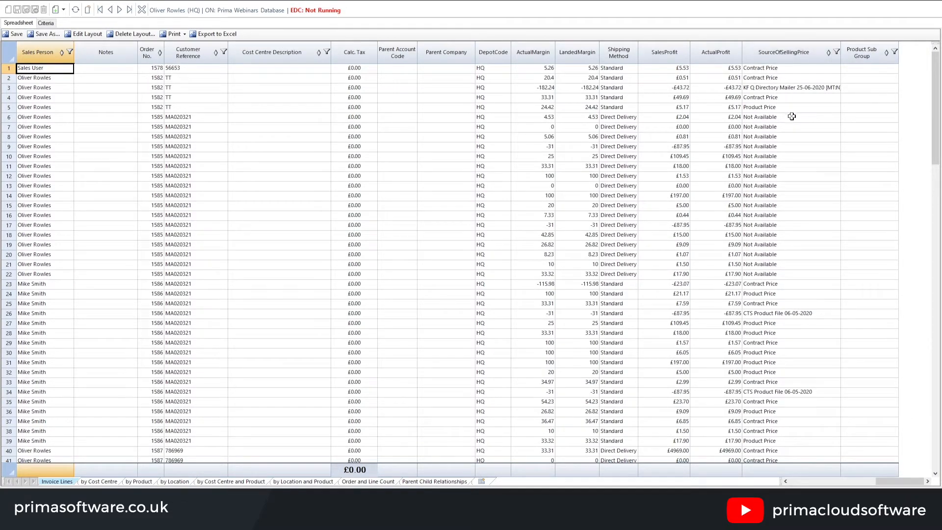
pyautogui.click(804, 486)
pyautogui.click(802, 486)
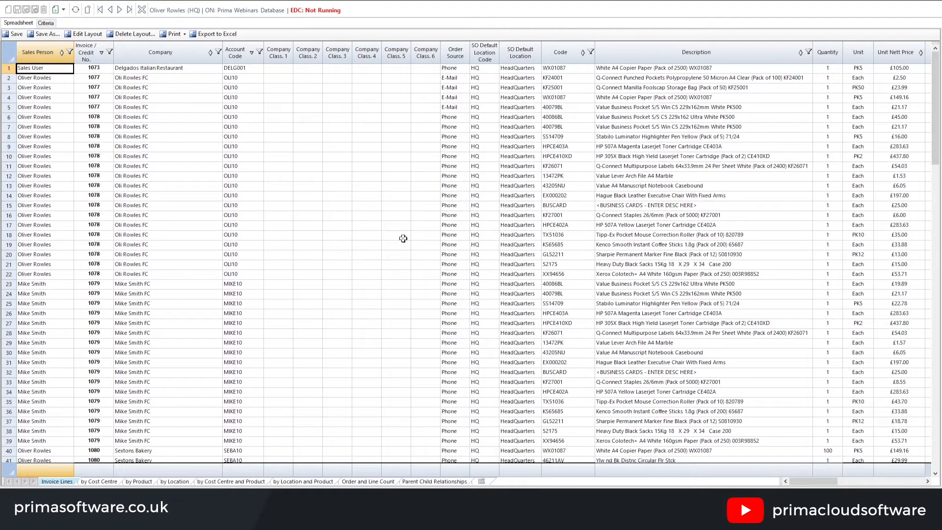
pyautogui.click(933, 2)
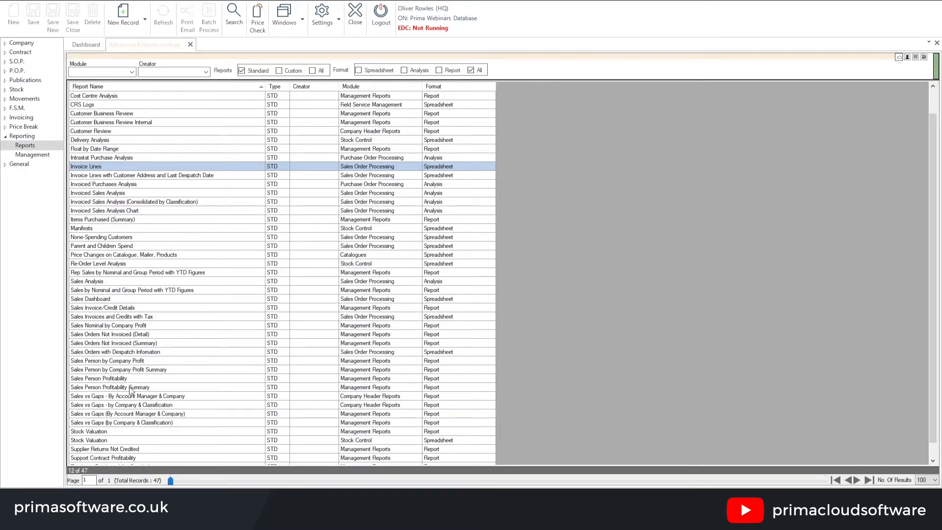
# Look over the two Sales vs Gaps company header reports in the report list and clear the application cache
pyautogui.click(104, 397)
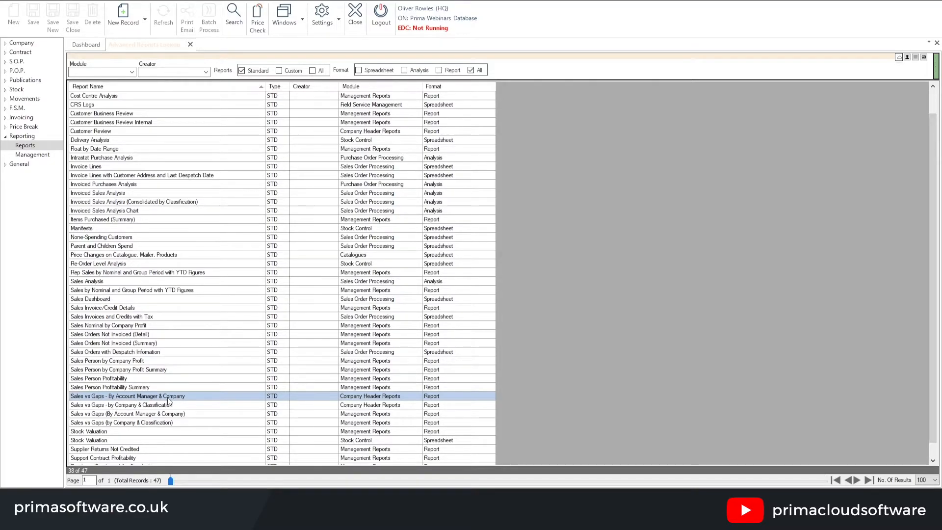
pyautogui.click(120, 407)
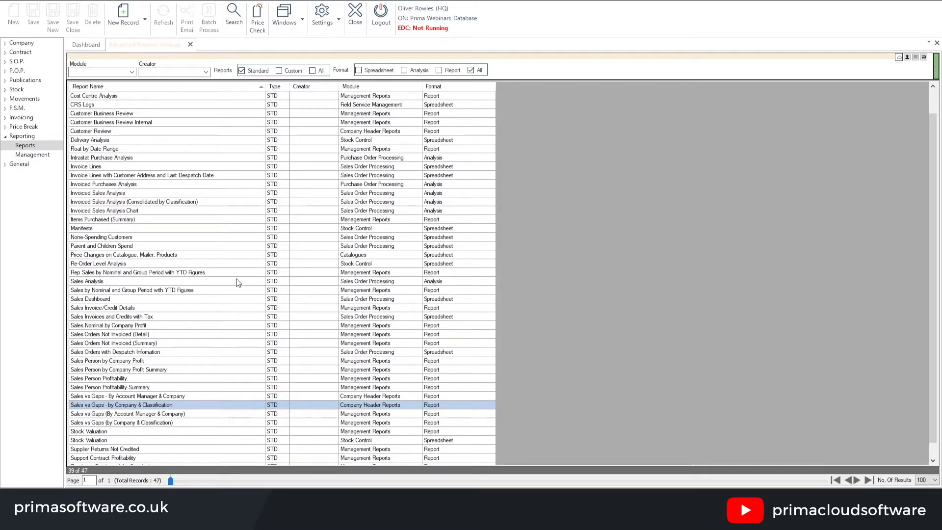
pyautogui.click(326, 16)
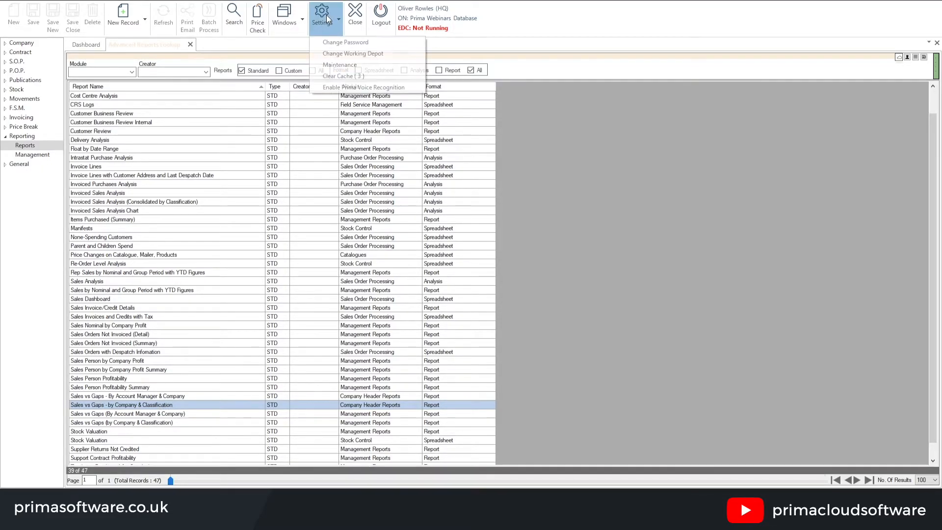
pyautogui.click(336, 76)
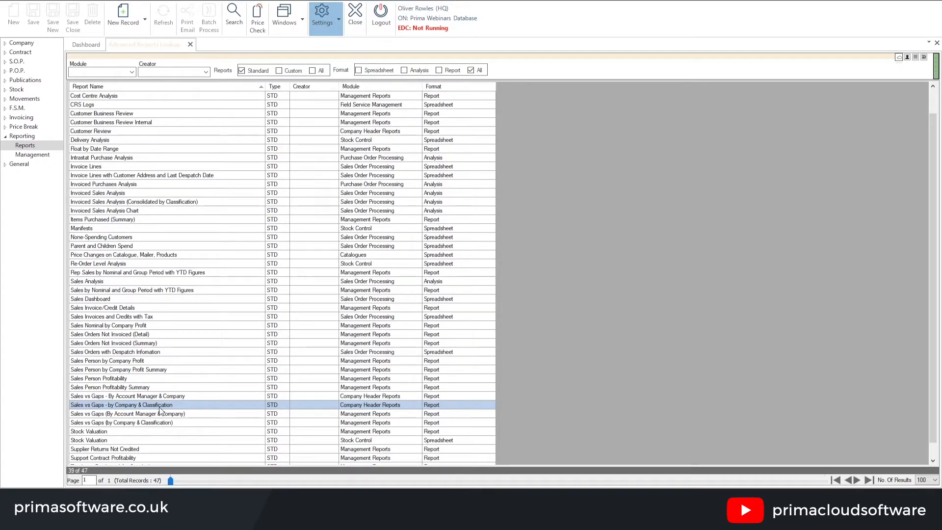
# Examine the Sales vs Gaps - By Account Manager & Company report in a maximised window, close it and select the by Company & Classification version
pyautogui.click(127, 398)
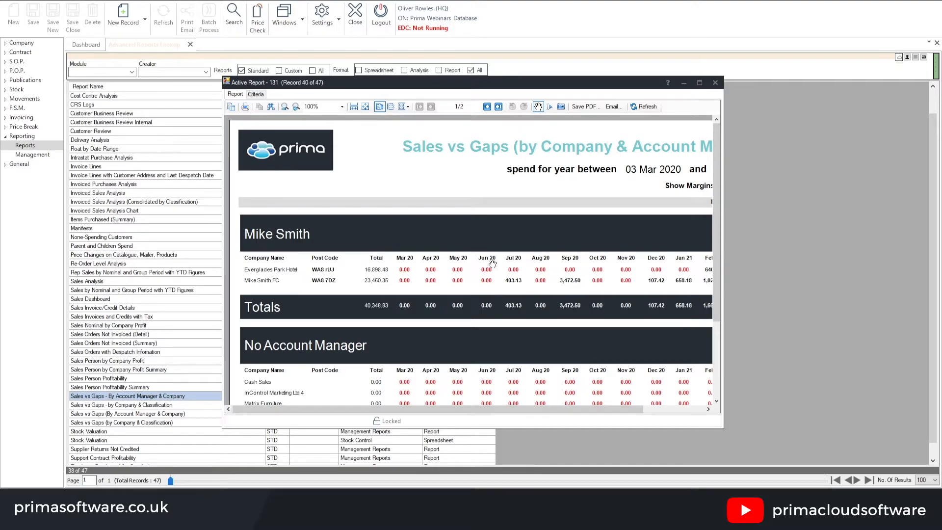
pyautogui.click(700, 83)
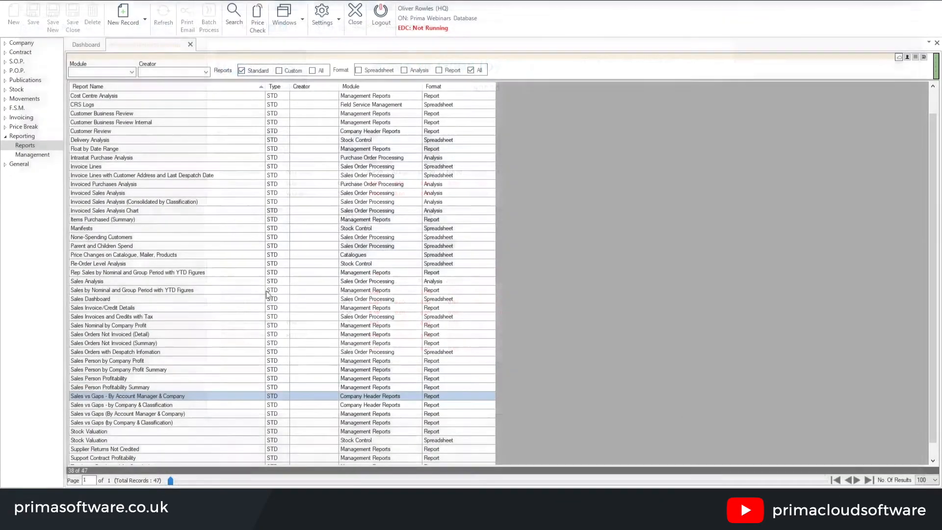
pyautogui.click(137, 406)
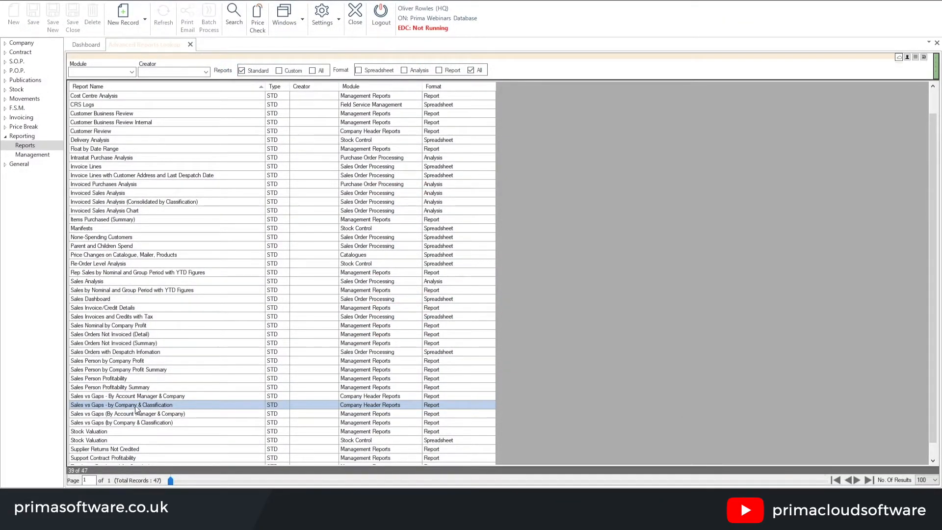
# View the Sales vs Gaps - by Company & Classification report in a maximised window, close it and select Customer Business Review
pyautogui.doubleClick(137, 406)
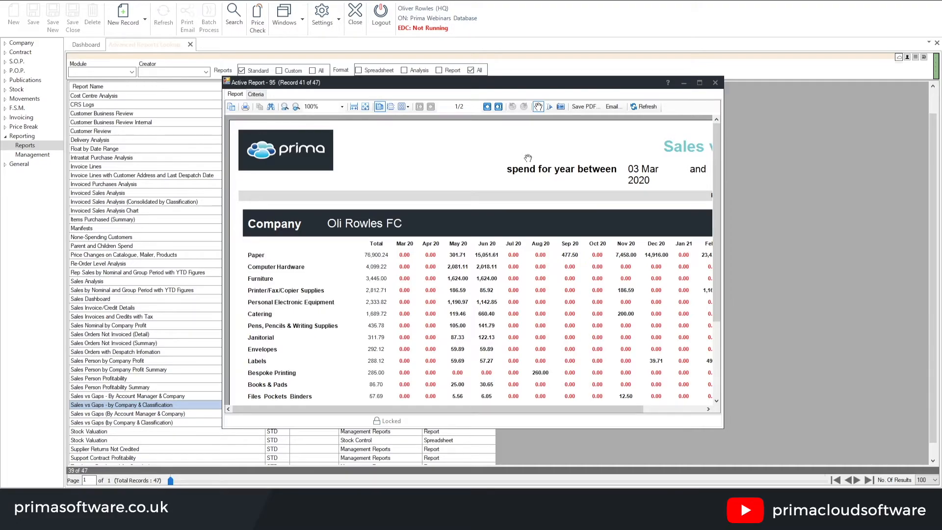
pyautogui.click(701, 83)
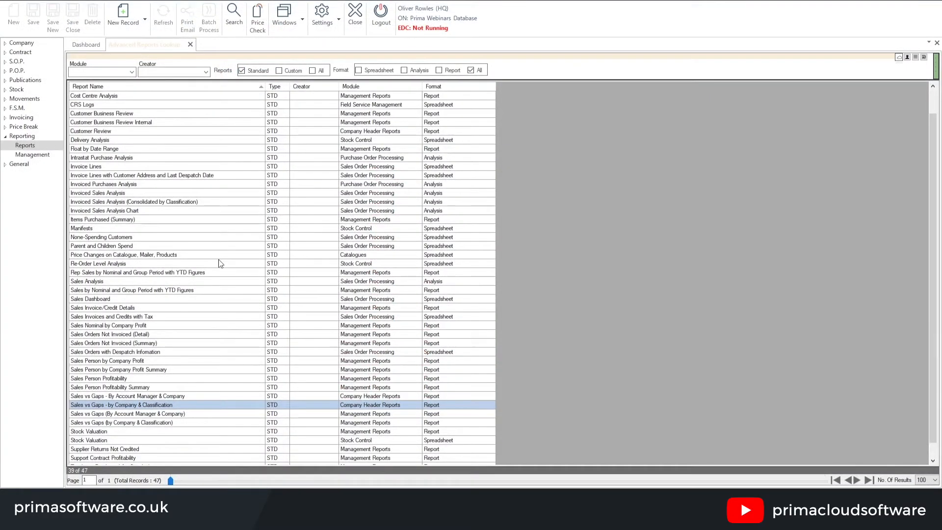
pyautogui.scroll(1, 206, 265)
pyautogui.click(111, 141)
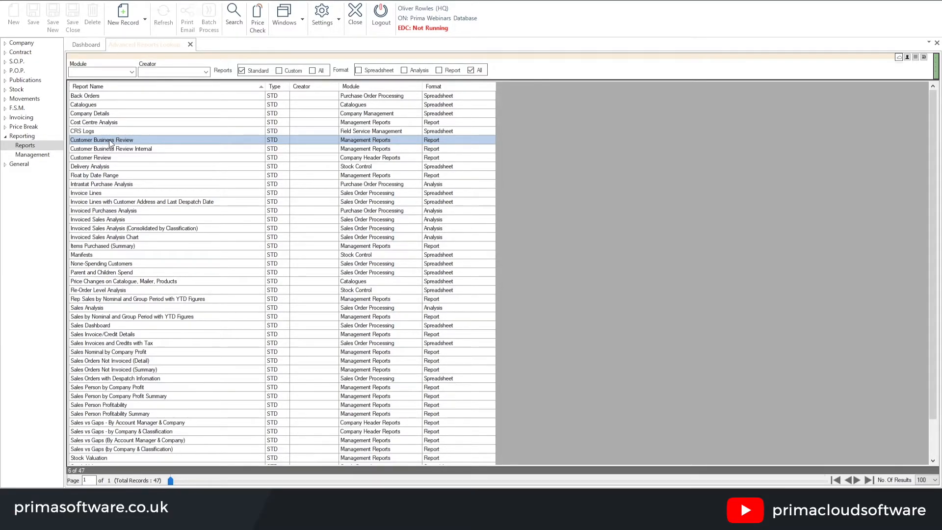
# Search the company lookup for the sports club customer by name and open its company record
pyautogui.click(24, 44)
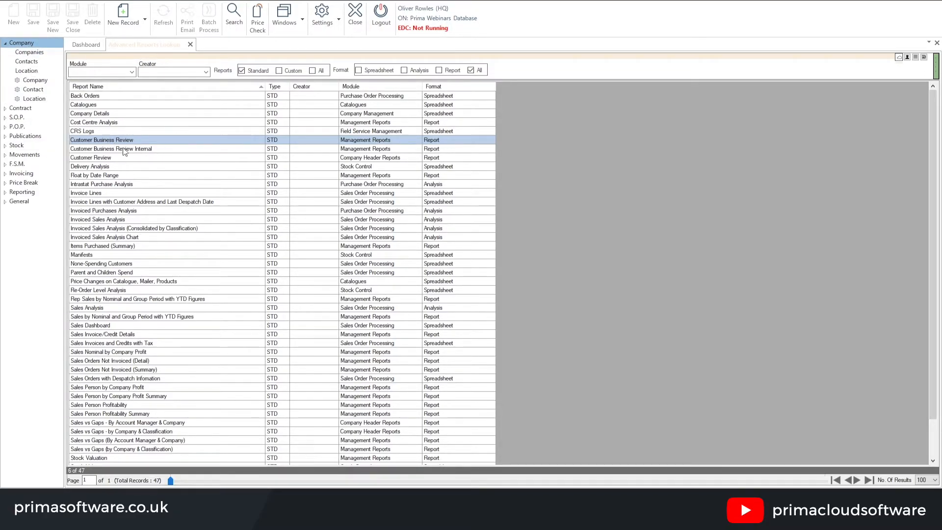
pyautogui.click(34, 53)
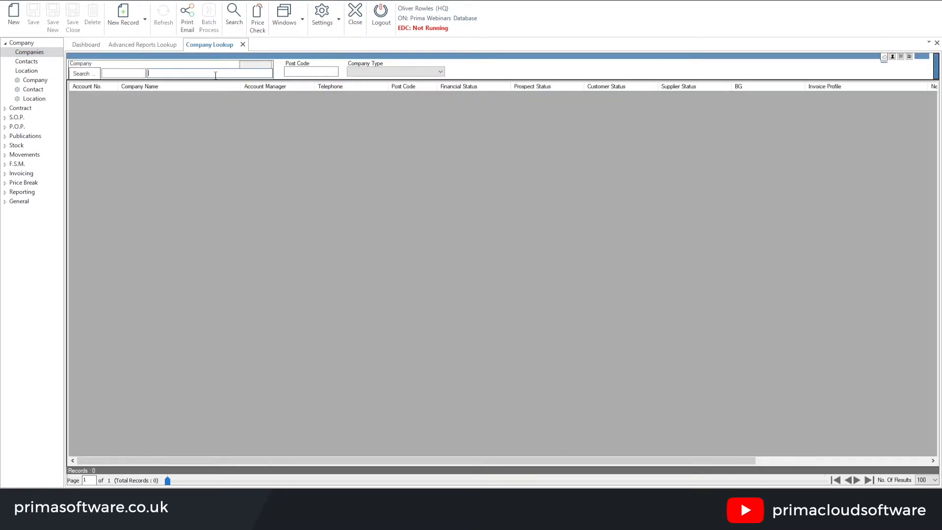
pyautogui.write('oli')
pyautogui.press('Return')
pyautogui.doubleClick(207, 102)
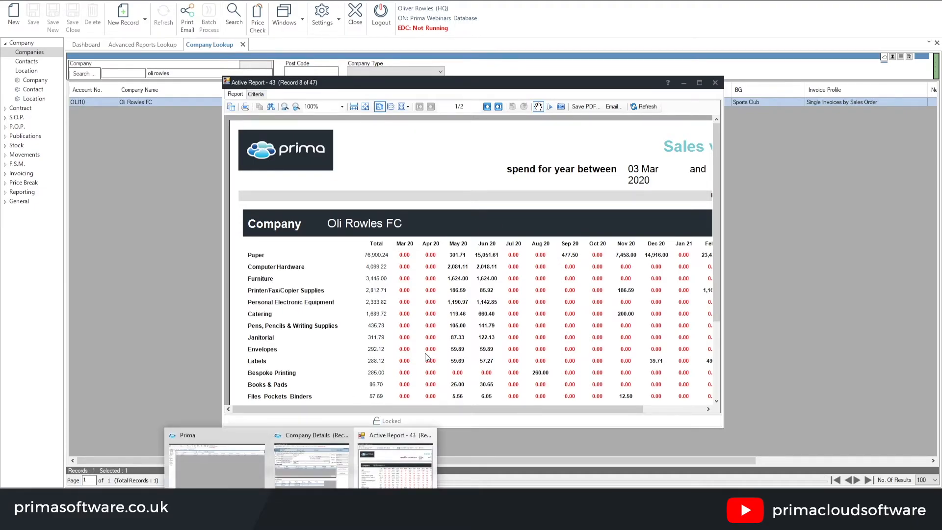
# Examine the customer's Business Review report page by page in a maximised window, and close it together with the company record
pyautogui.moveTo(530, 83); pyautogui.dragTo(466, 59)
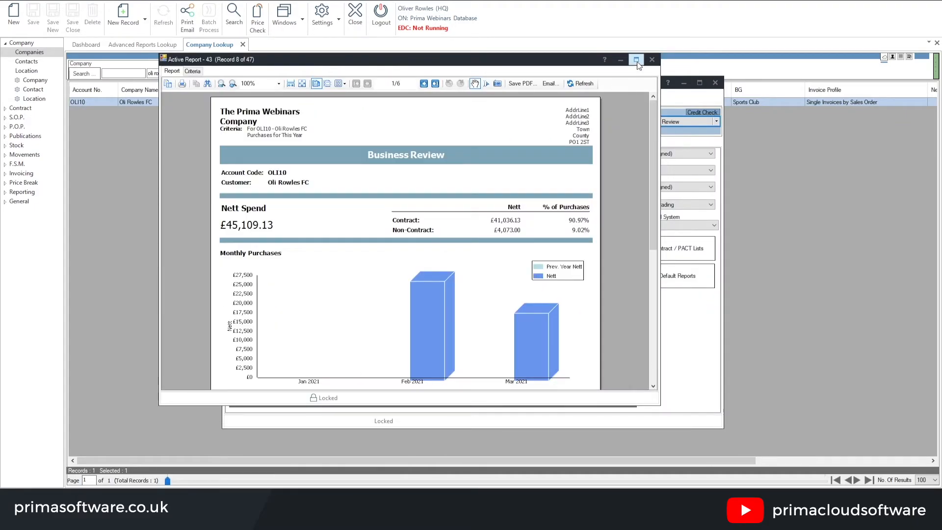
pyautogui.click(637, 59)
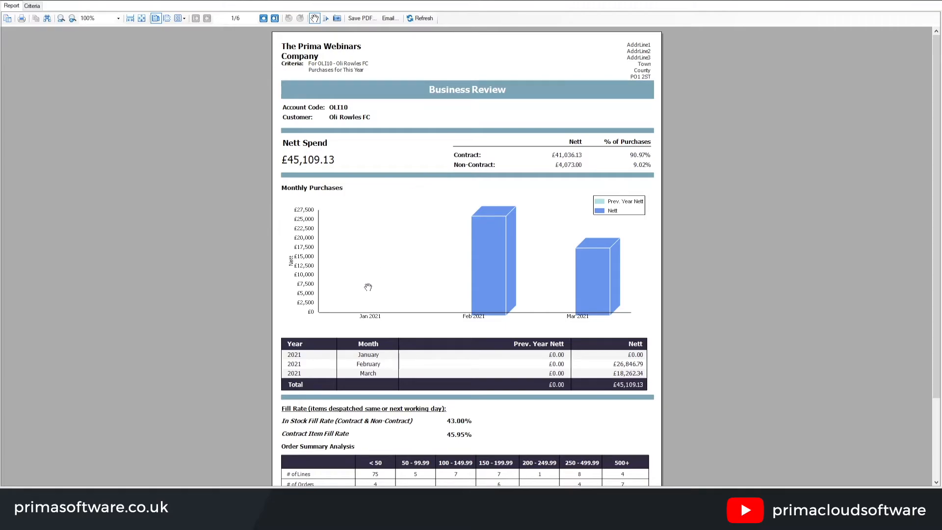
pyautogui.scroll(-3, 365, 282)
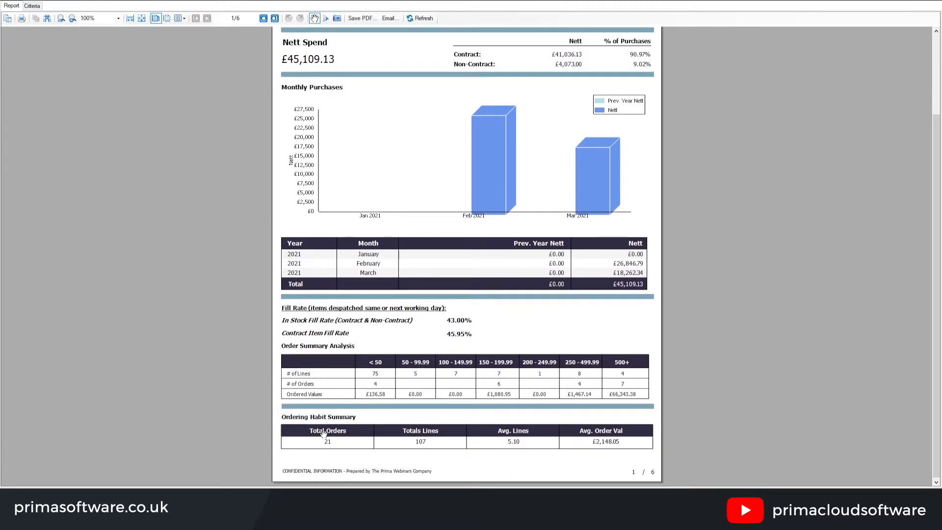
pyautogui.click(264, 18)
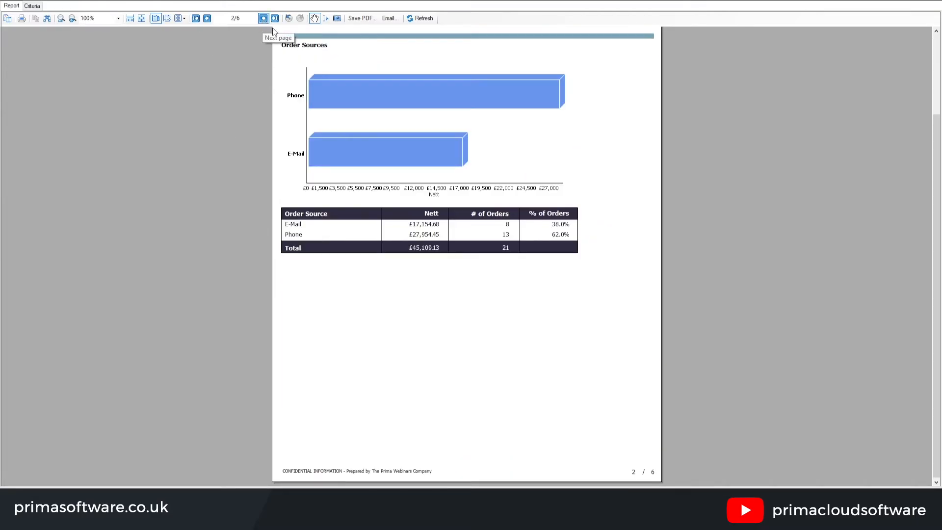
pyautogui.click(263, 19)
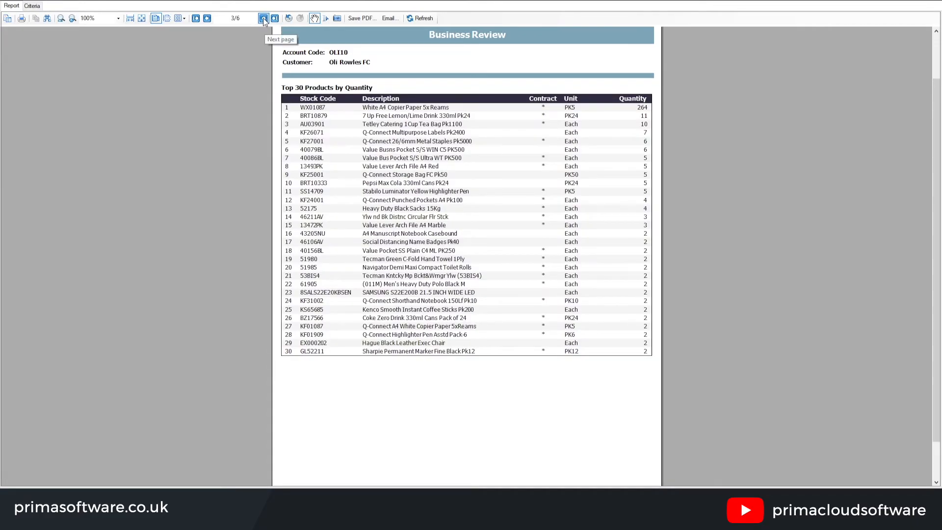
pyautogui.click(263, 19)
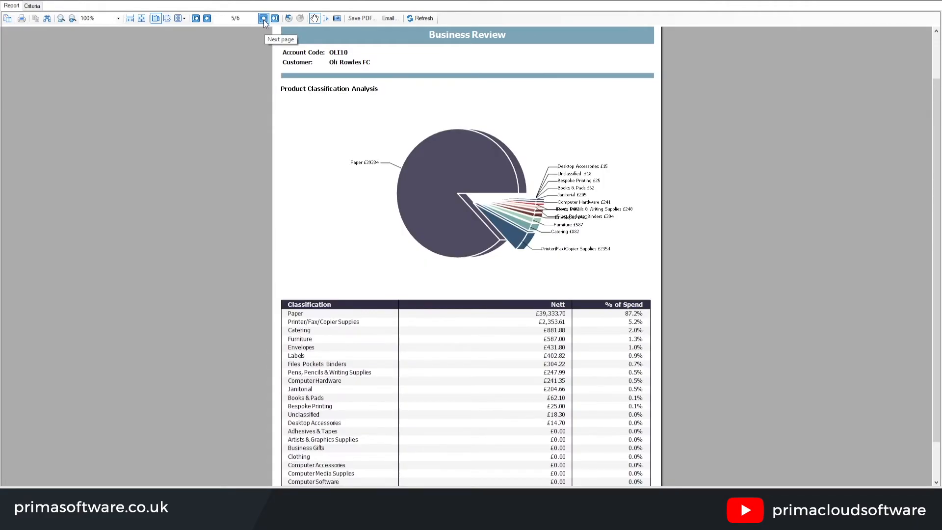
pyautogui.click(264, 20)
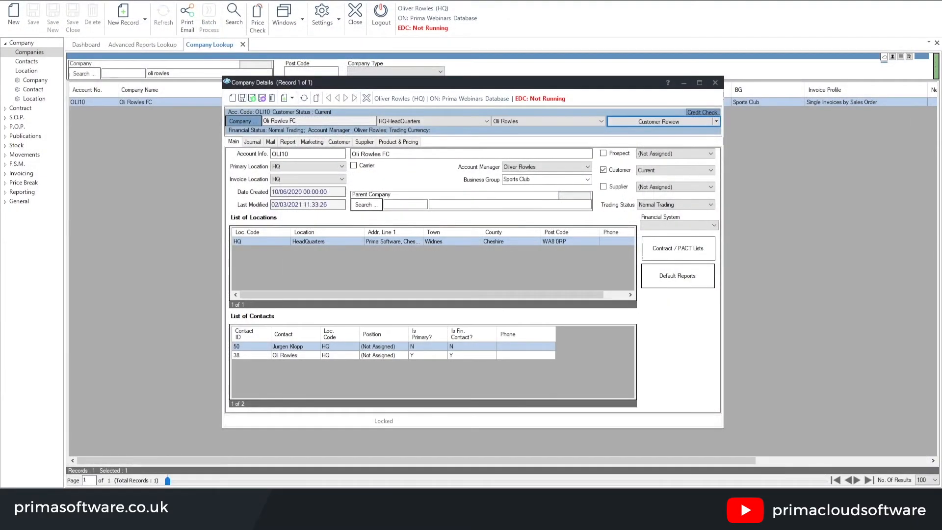
pyautogui.click(715, 83)
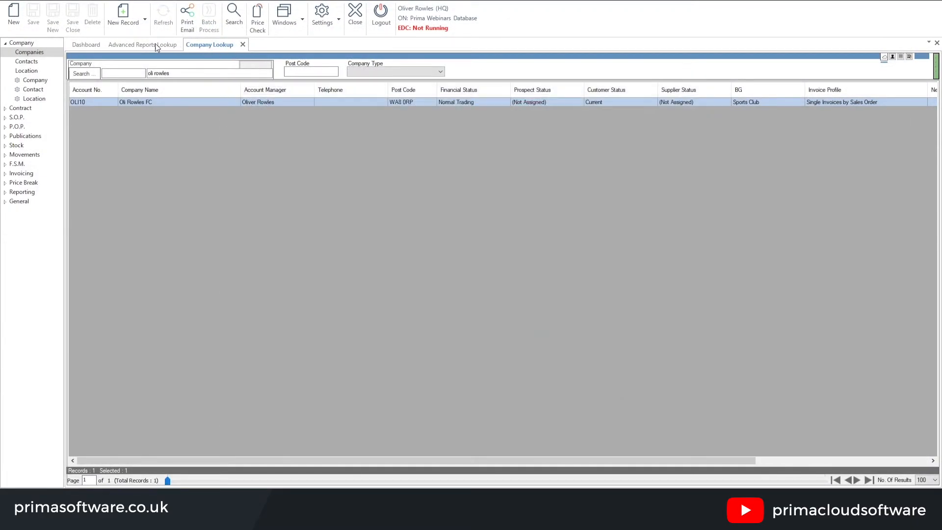
# Return to the advanced reports list and open the None-Spending Customers spreadsheet in a maximised window
pyautogui.click(155, 43)
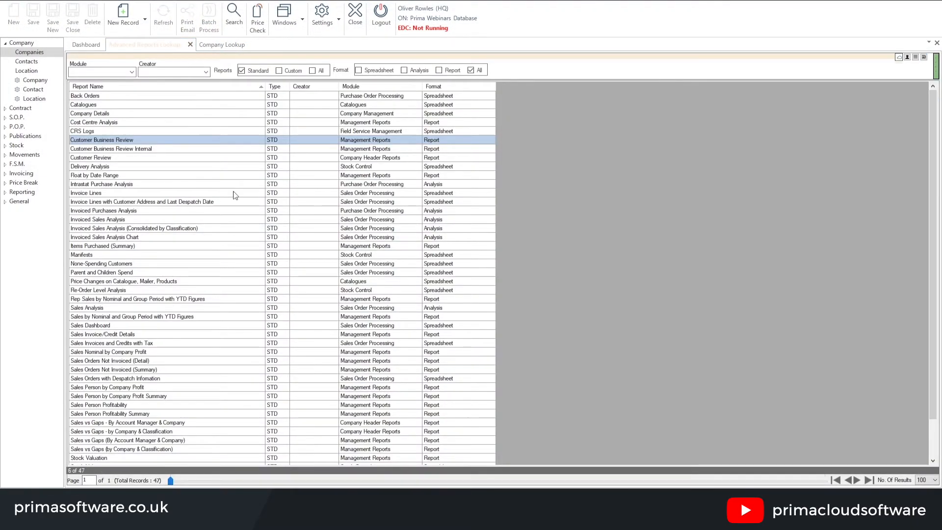
pyautogui.click(118, 265)
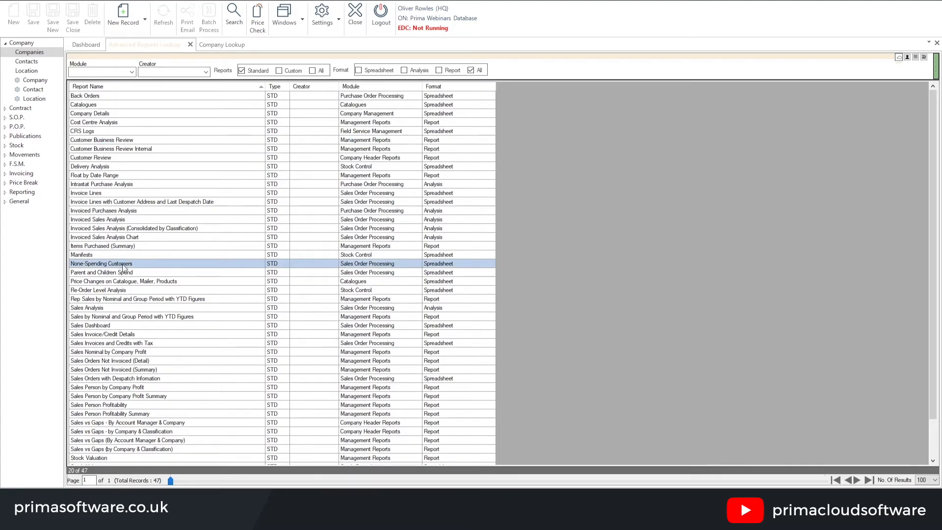
pyautogui.doubleClick(140, 265)
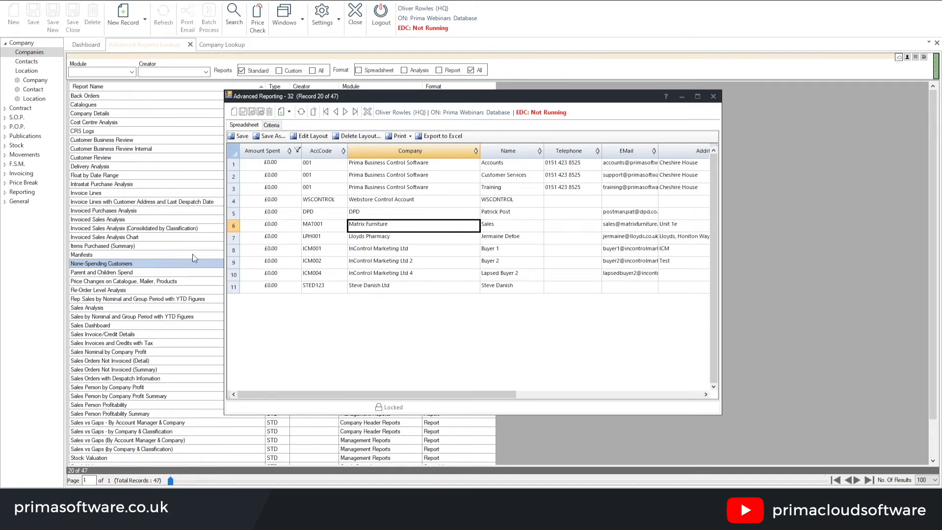
pyautogui.click(698, 96)
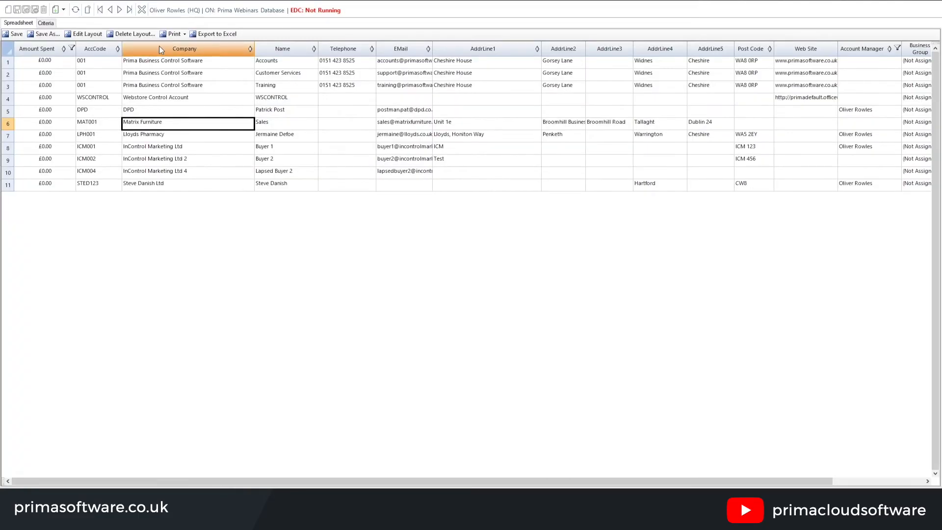
# Set the date range in the None-Spending Customers criteria to the fixed period This Month
pyautogui.click(47, 23)
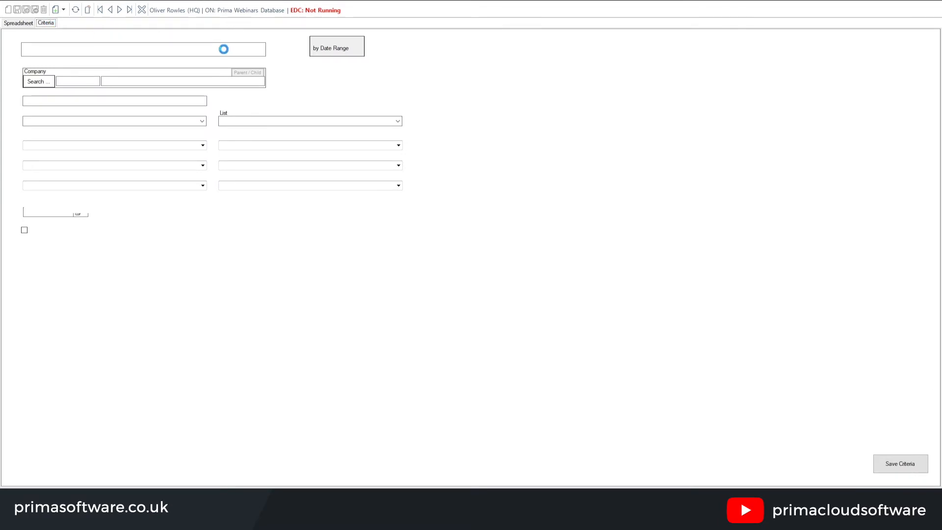
pyautogui.click(340, 52)
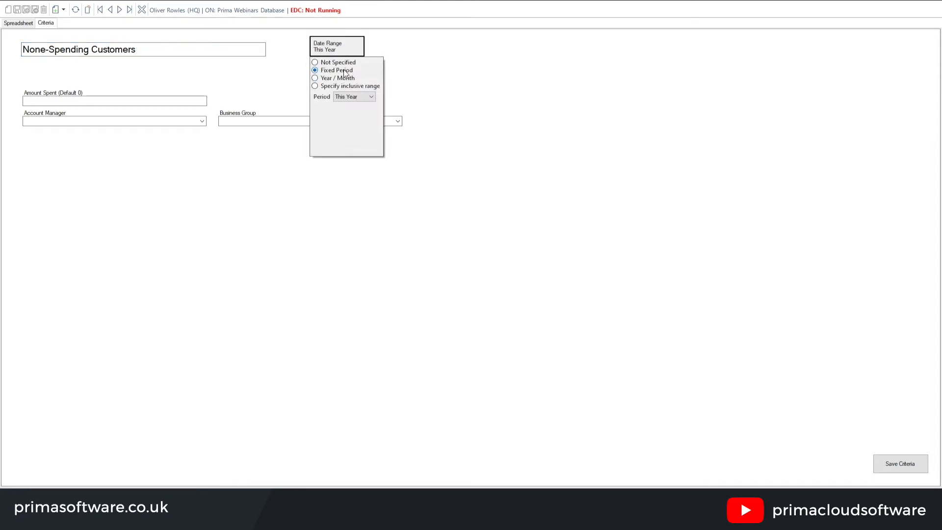
pyautogui.click(362, 97)
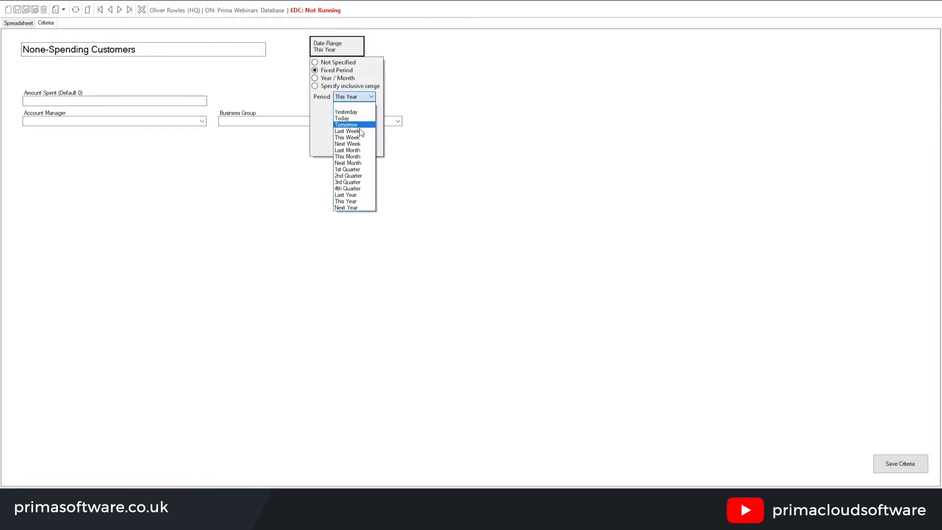
pyautogui.click(357, 157)
pyautogui.click(498, 153)
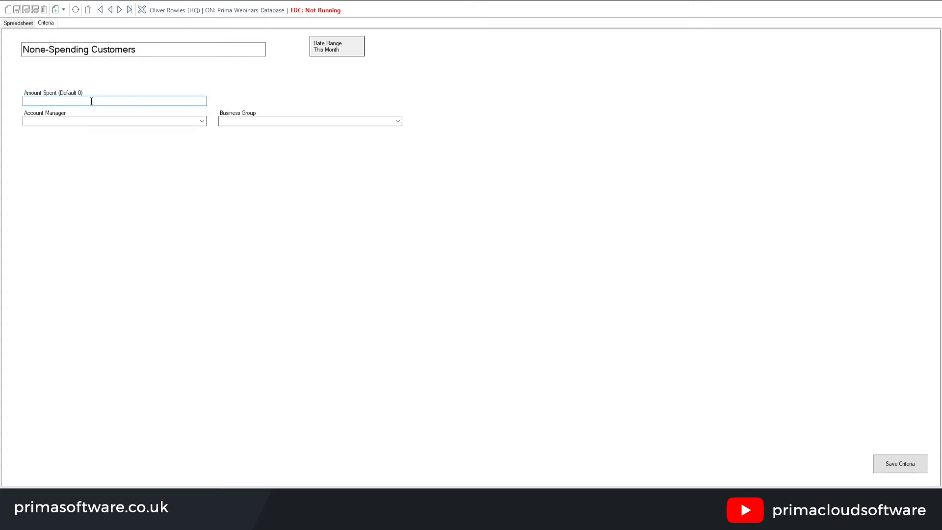
# Review the account manager and business group filter options in the criteria, leaving both filters blank
pyautogui.click(202, 121)
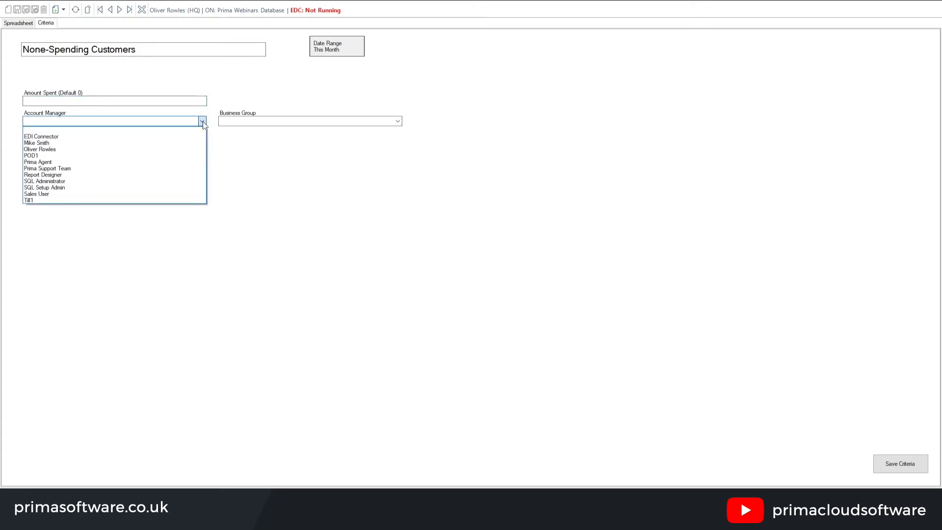
pyautogui.click(202, 122)
pyautogui.click(399, 121)
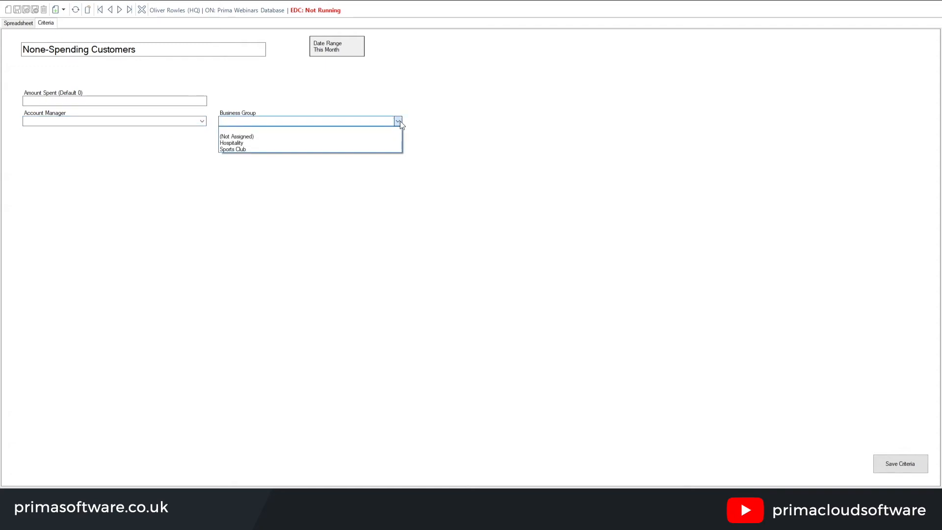
pyautogui.click(400, 121)
# Save the None-Spending Customers criteria, view the refreshed customer spreadsheet and close it
pyautogui.click(898, 464)
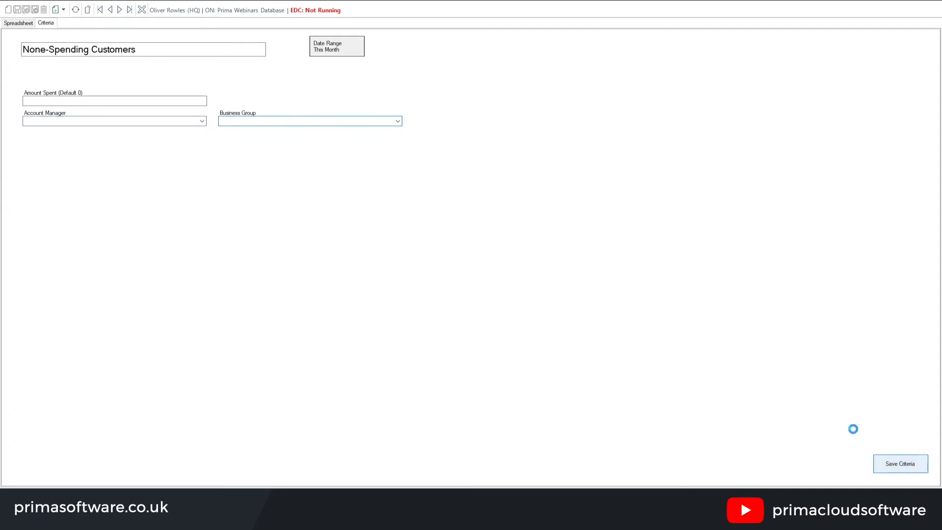
pyautogui.click(20, 24)
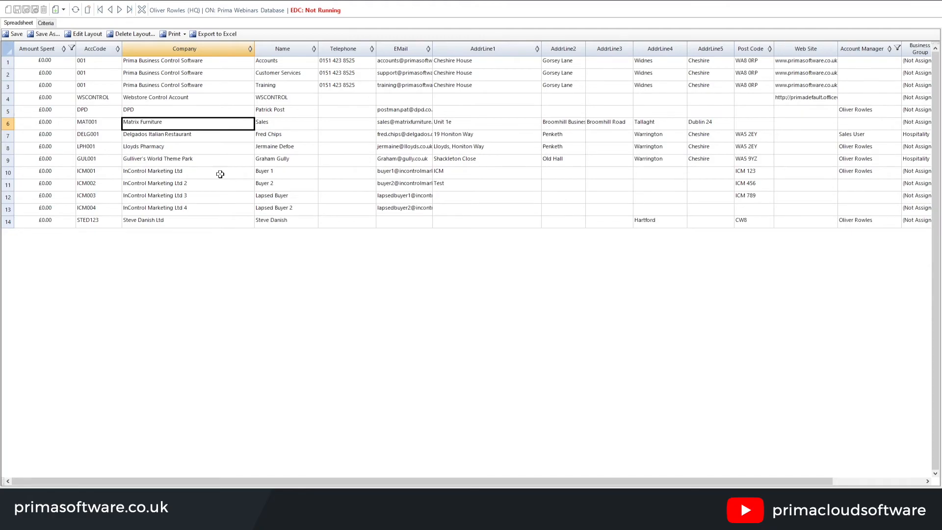
pyautogui.click(937, 3)
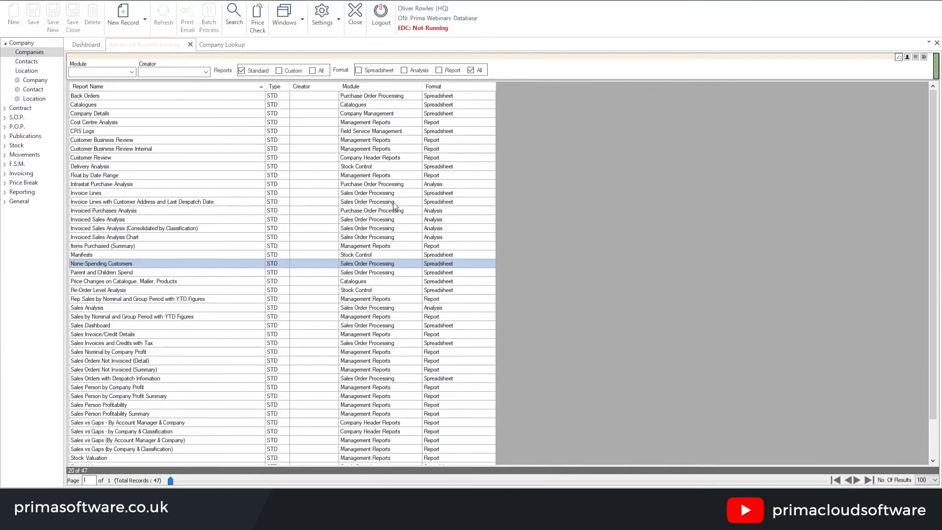
# Look over the Detail and Summary versions of the Sales Orders Not Invoiced report in the report list
pyautogui.click(100, 361)
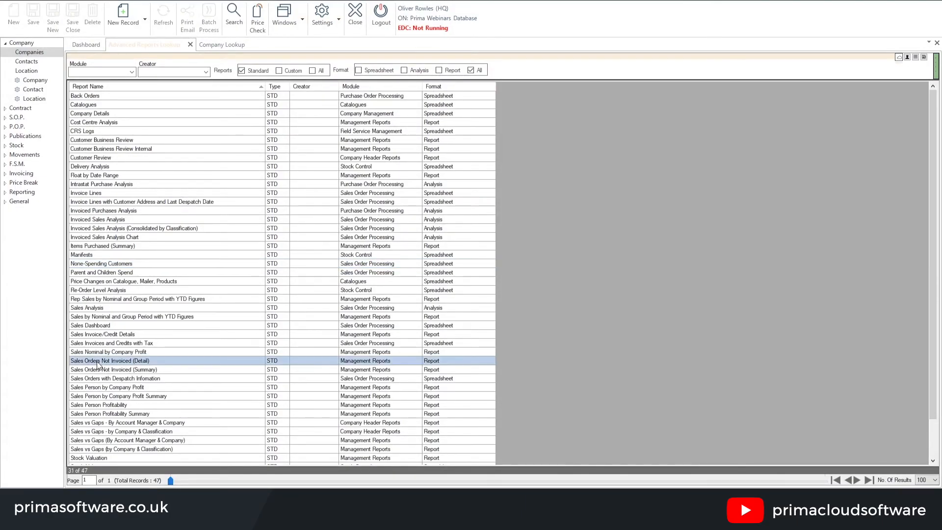
pyautogui.click(105, 370)
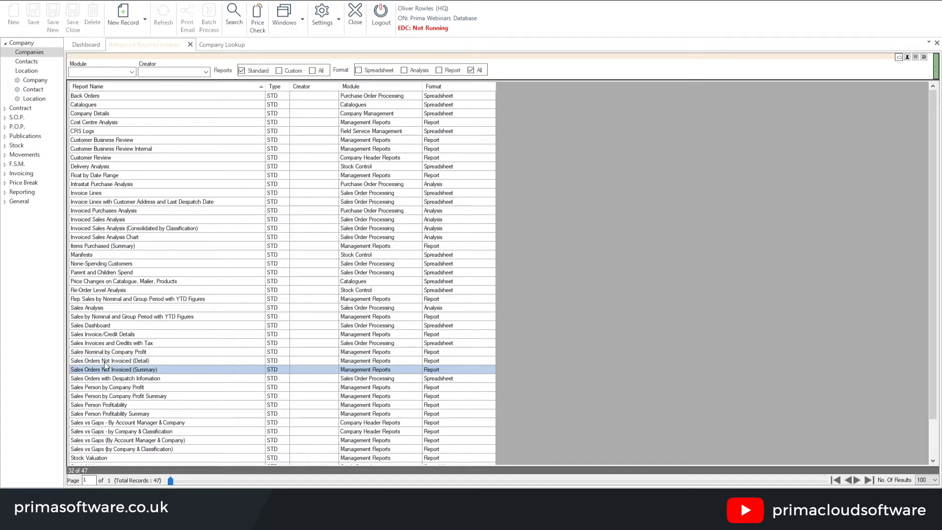
pyautogui.click(107, 361)
pyautogui.click(151, 368)
pyautogui.click(155, 361)
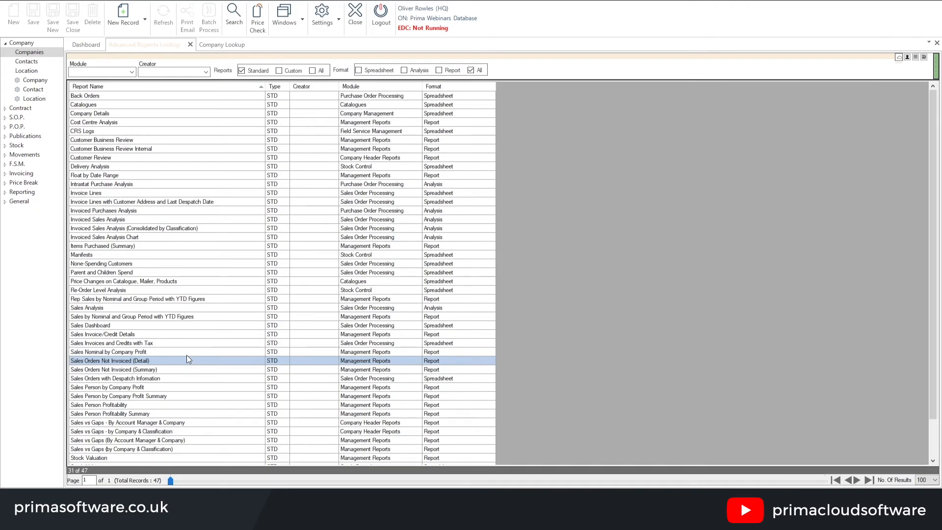
# Open the Sales by Nominal and Group Period with YTD Figures report in a maximised window and examine its pages through page 4
pyautogui.click(133, 318)
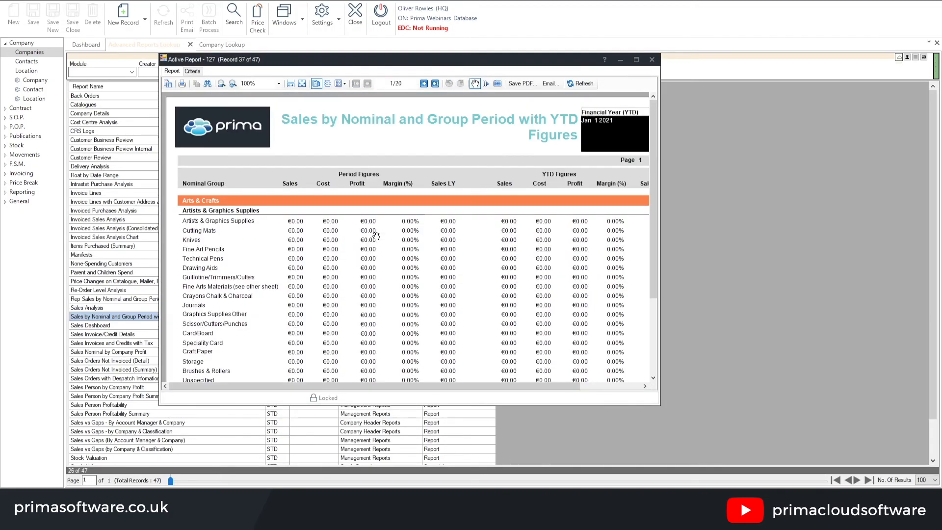
pyautogui.click(636, 59)
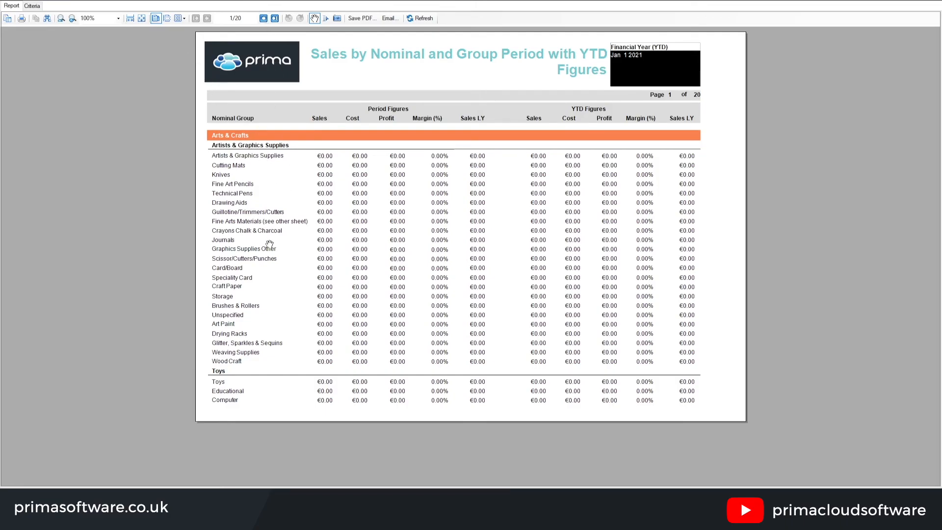
pyautogui.click(263, 18)
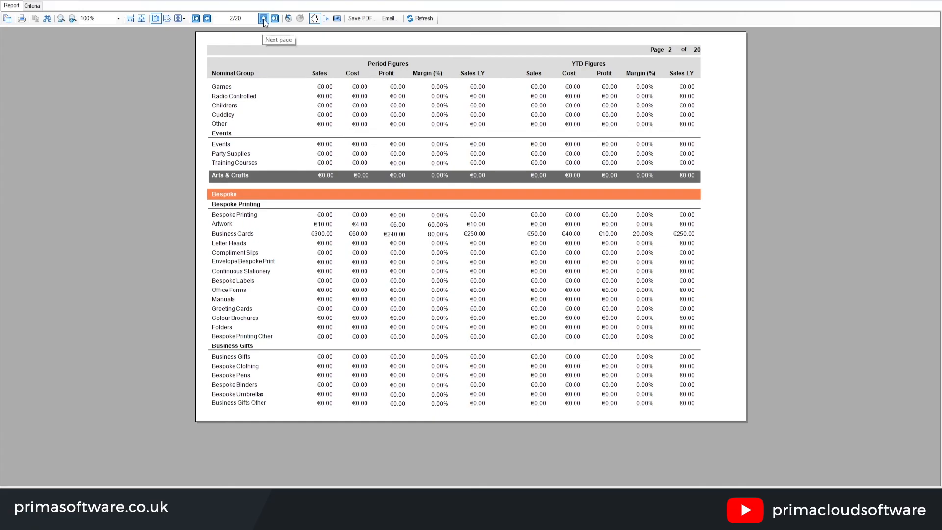
pyautogui.click(263, 20)
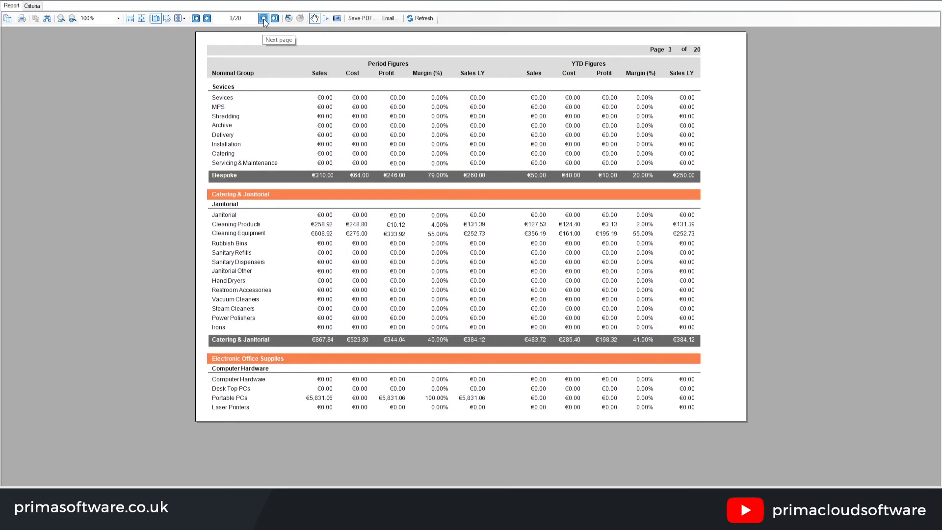
pyautogui.click(263, 18)
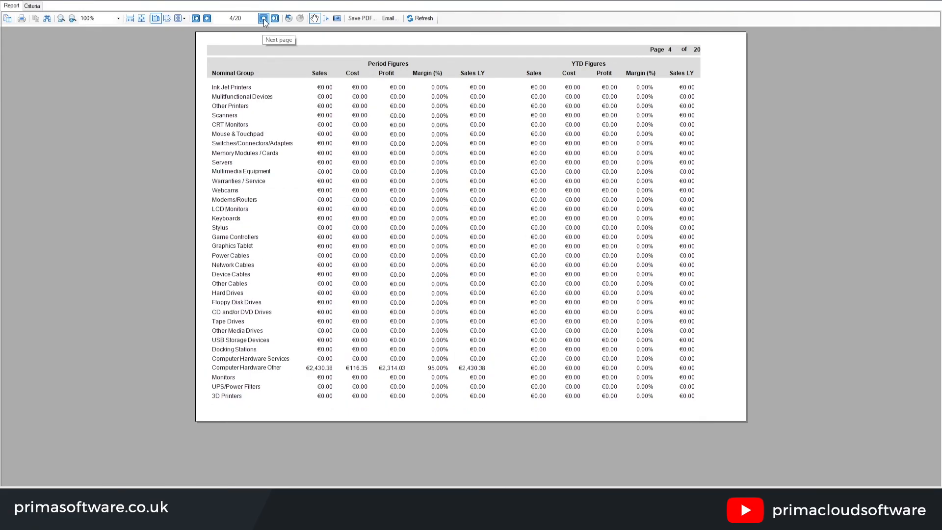
# Examine the period and YTD figures per nominal group on pages 5 through 15 of the report and close it
pyautogui.click(263, 19)
pyautogui.click(264, 18)
pyautogui.click(264, 18)
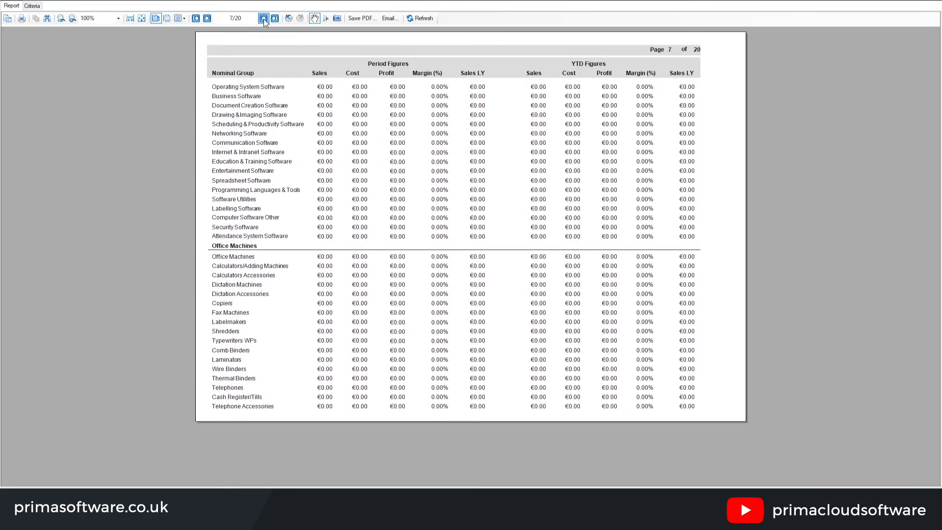
pyautogui.click(264, 19)
pyautogui.click(264, 19)
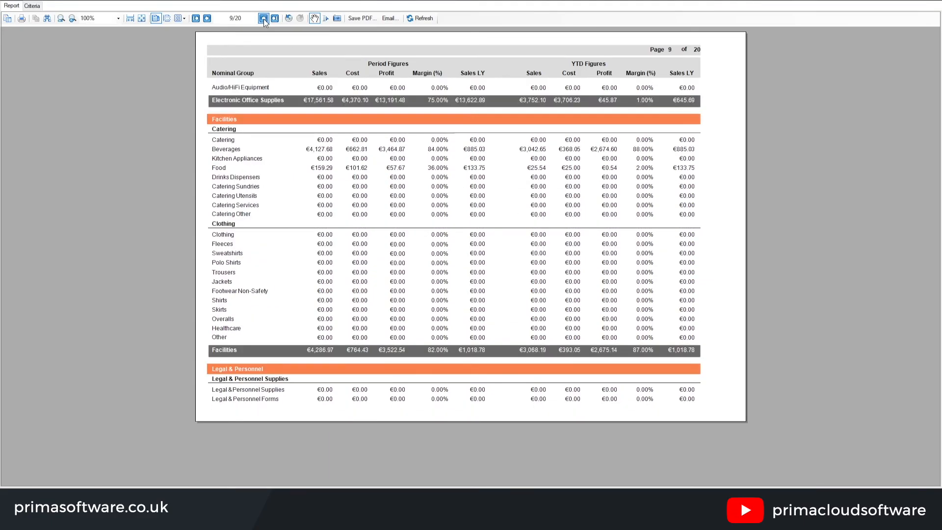
pyautogui.click(264, 18)
pyautogui.click(264, 18)
pyautogui.click(264, 18)
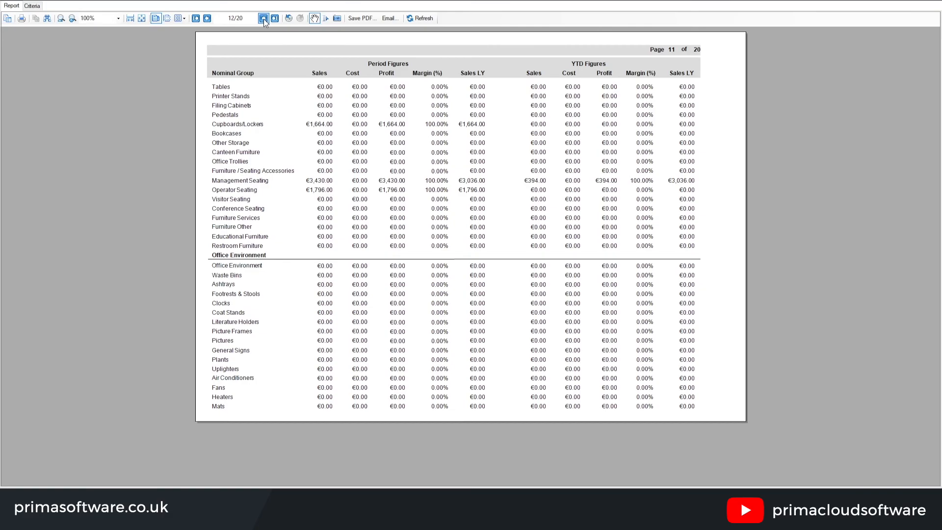
pyautogui.click(263, 19)
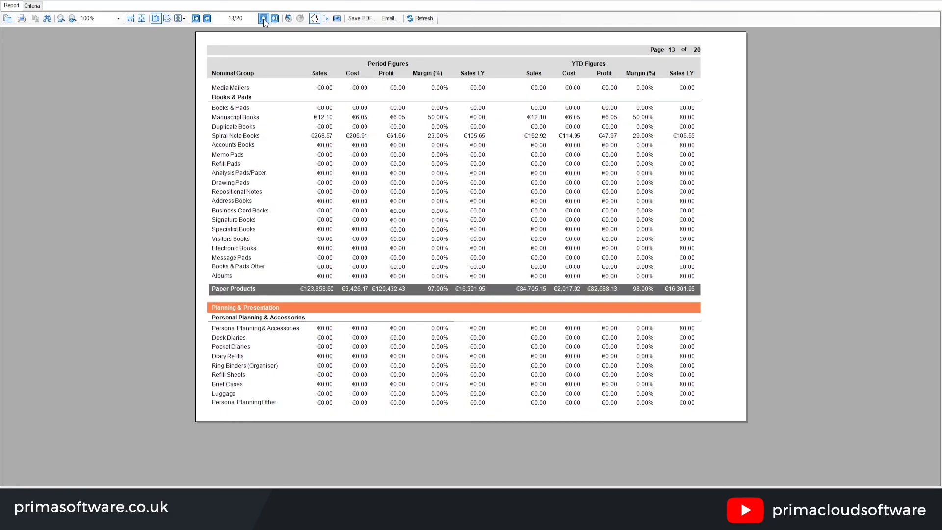
pyautogui.click(264, 19)
pyautogui.click(263, 18)
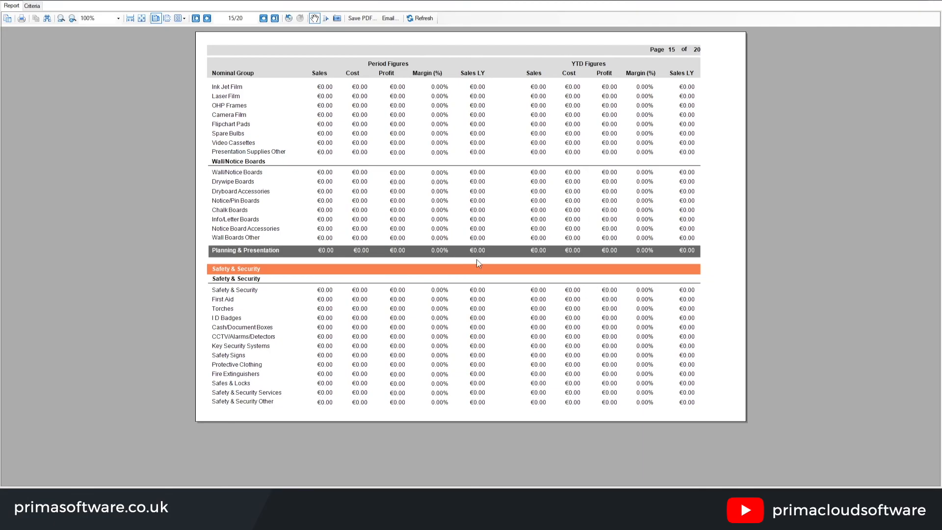
pyautogui.click(938, 2)
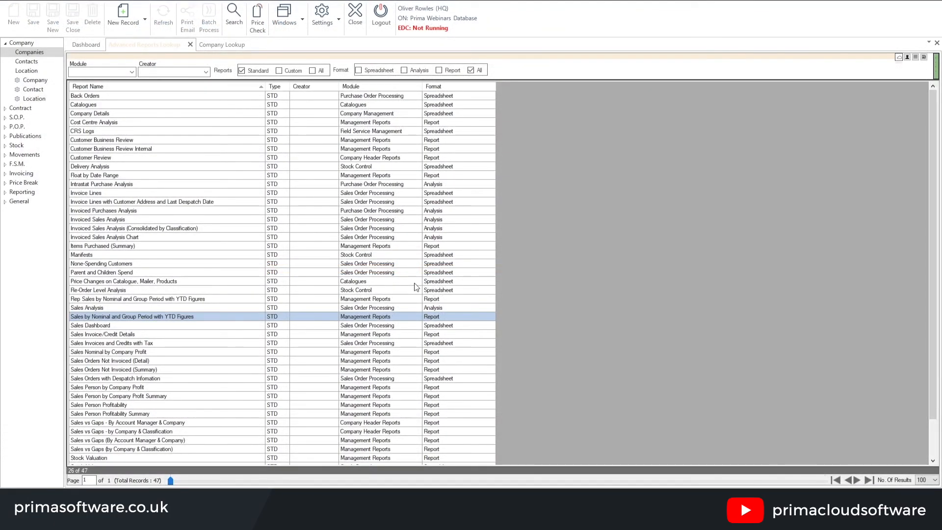